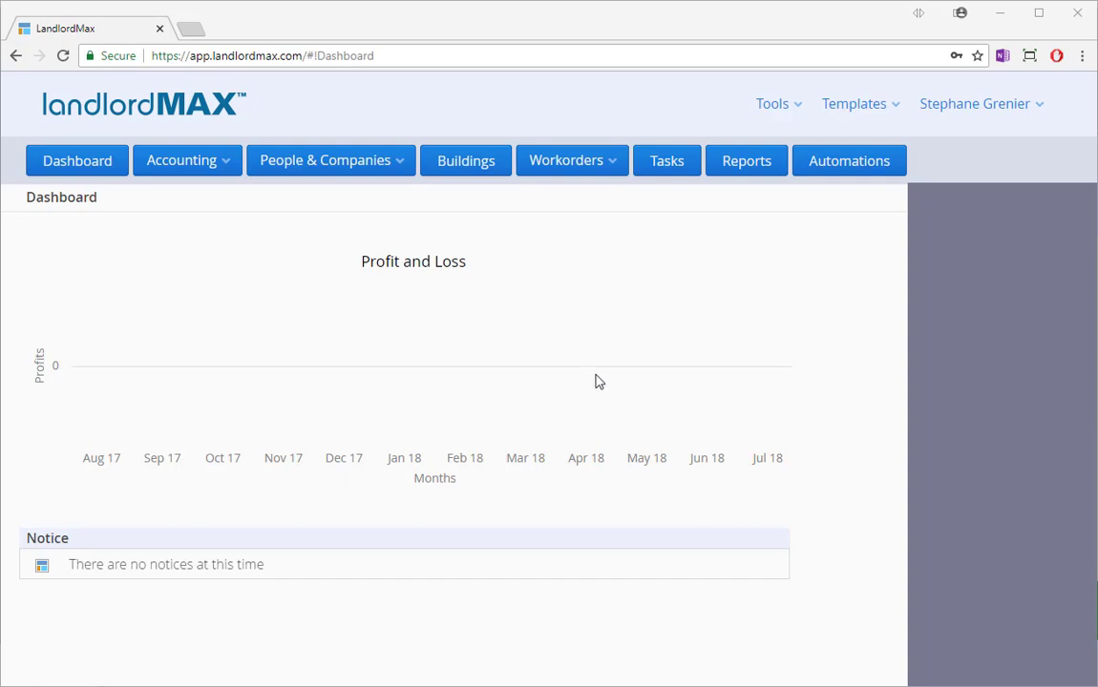
# Start a new building record of the Single Residence Building type.
pyautogui.click(455, 165)
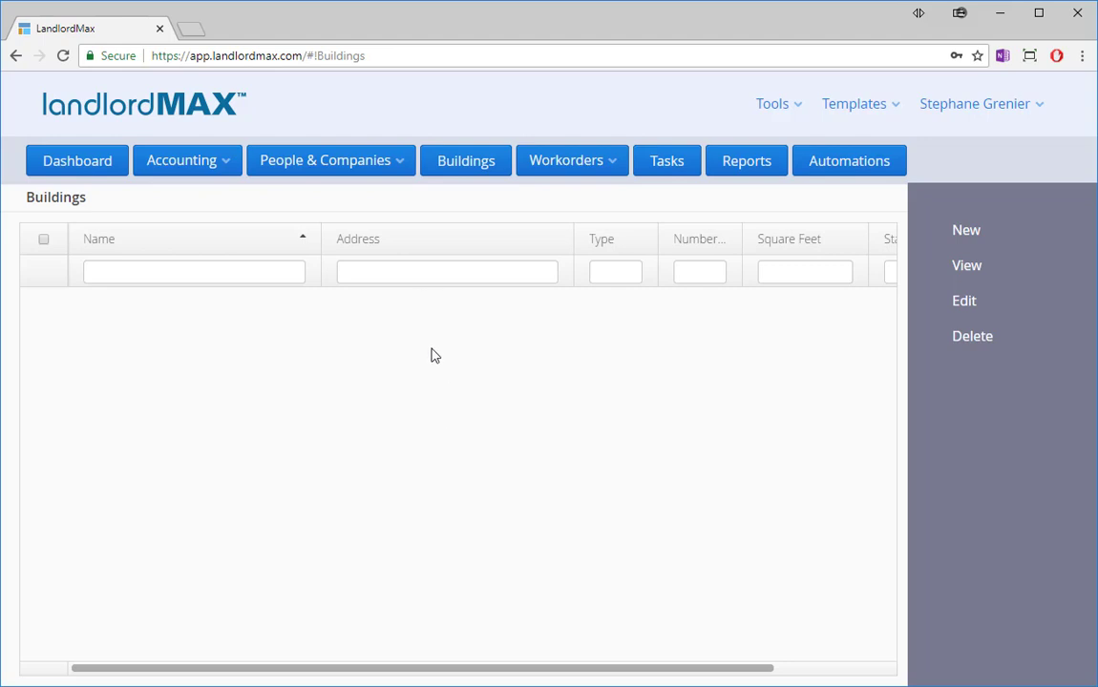
pyautogui.click(974, 239)
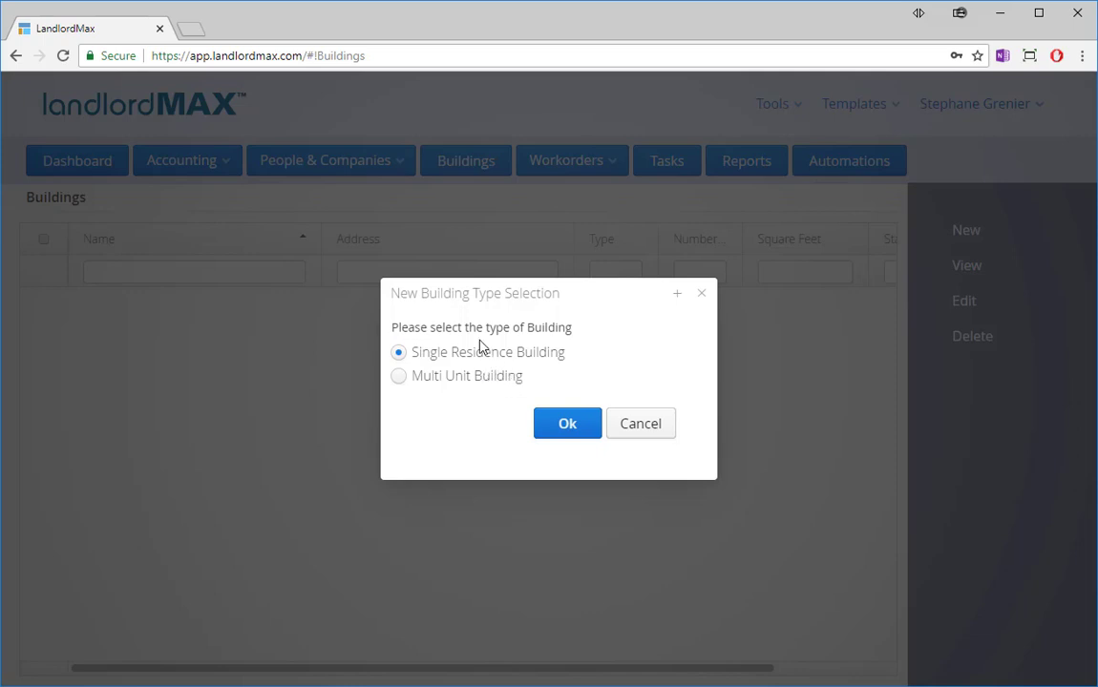
pyautogui.click(574, 431)
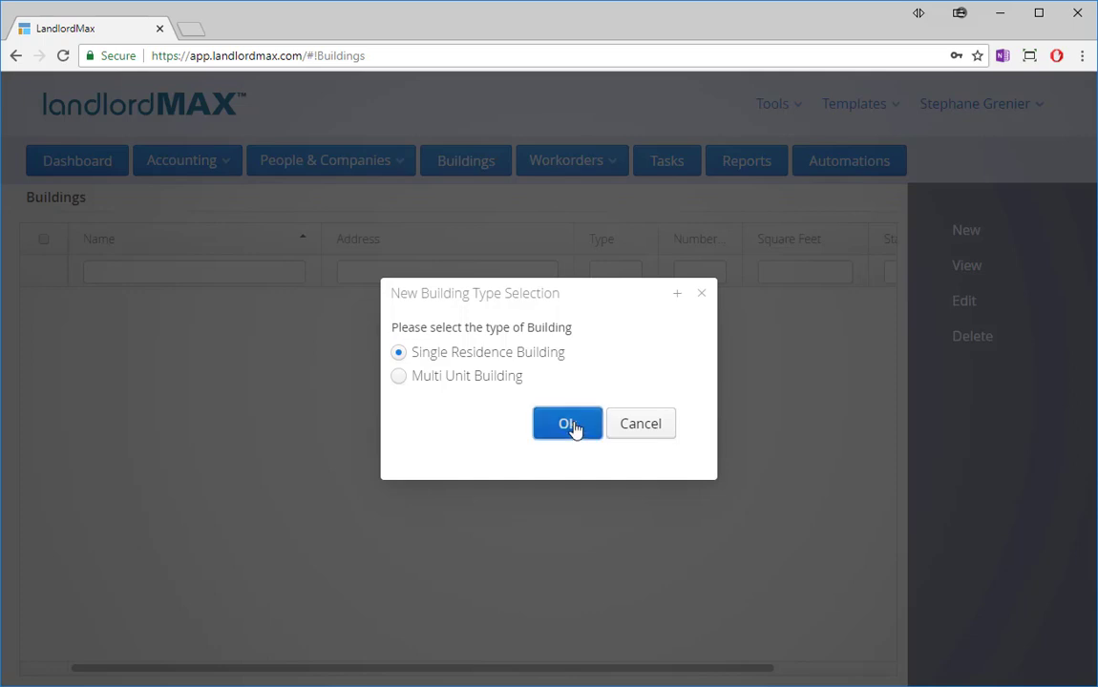
# Fill in the new building's street address and leave its name blank.
pyautogui.click(144, 265)
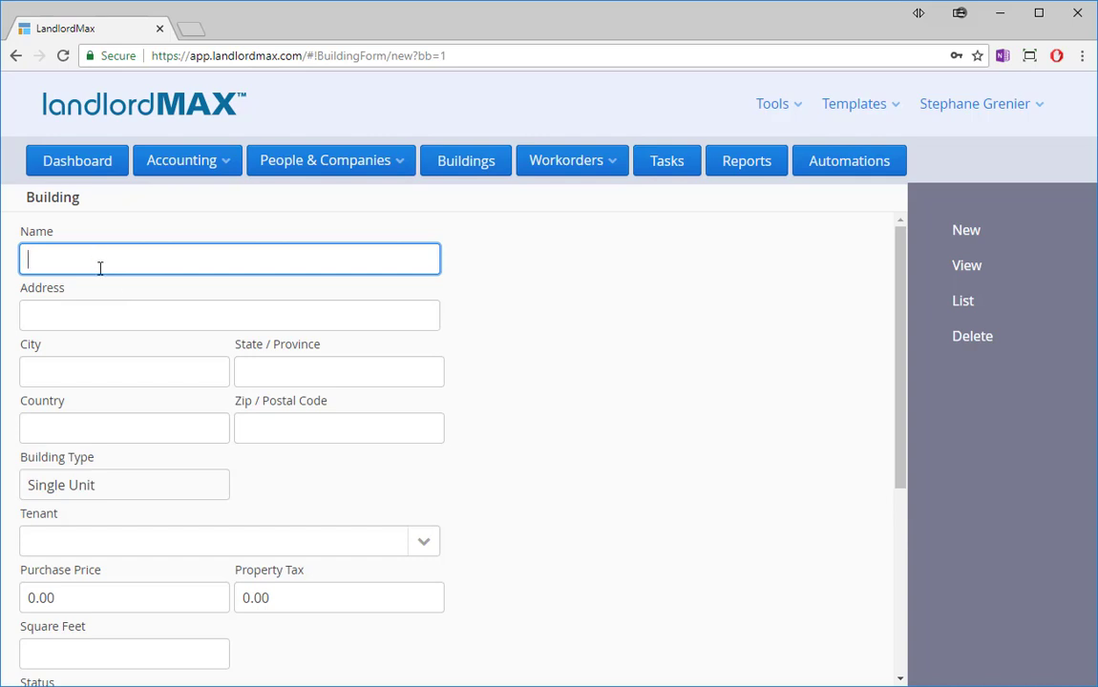
pyautogui.click(45, 318)
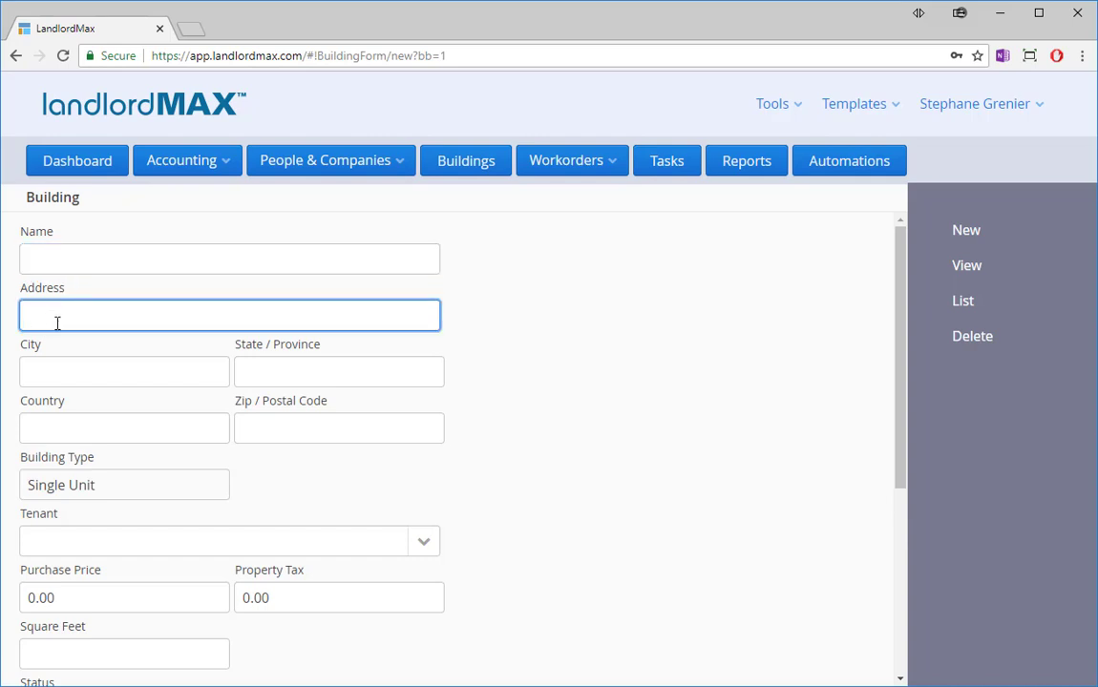
pyautogui.write('1 Main Street')
pyautogui.click(81, 264)
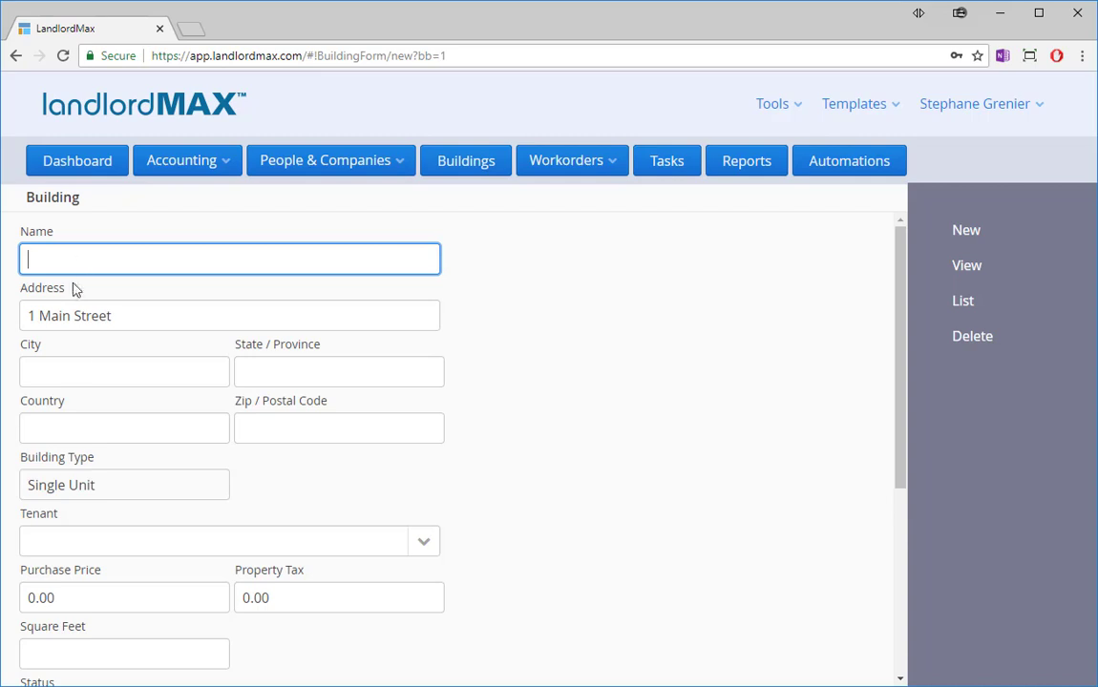
pyautogui.click(67, 376)
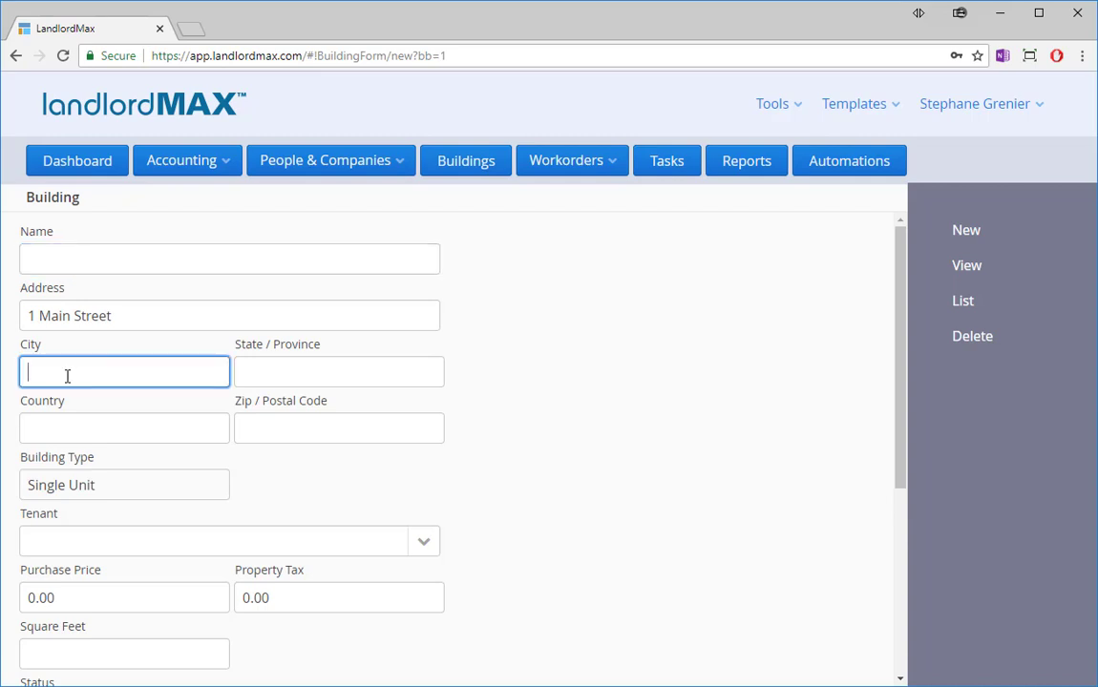
pyautogui.click(113, 263)
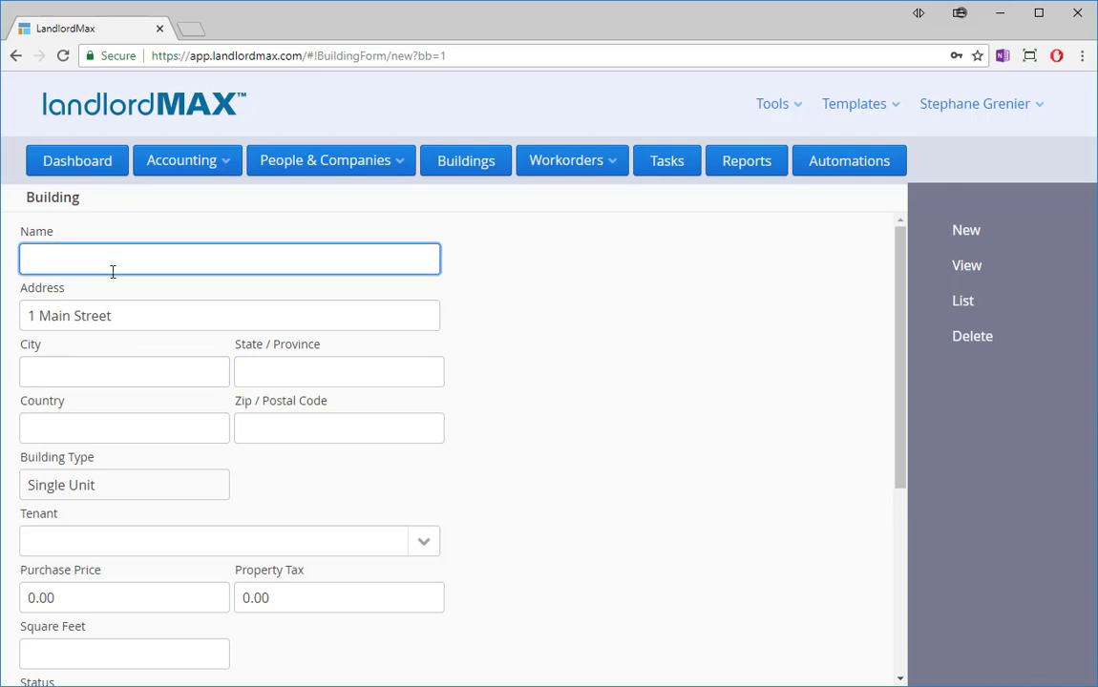
# Set the building's city to Los Angeles and its state to California.
pyautogui.click(113, 376)
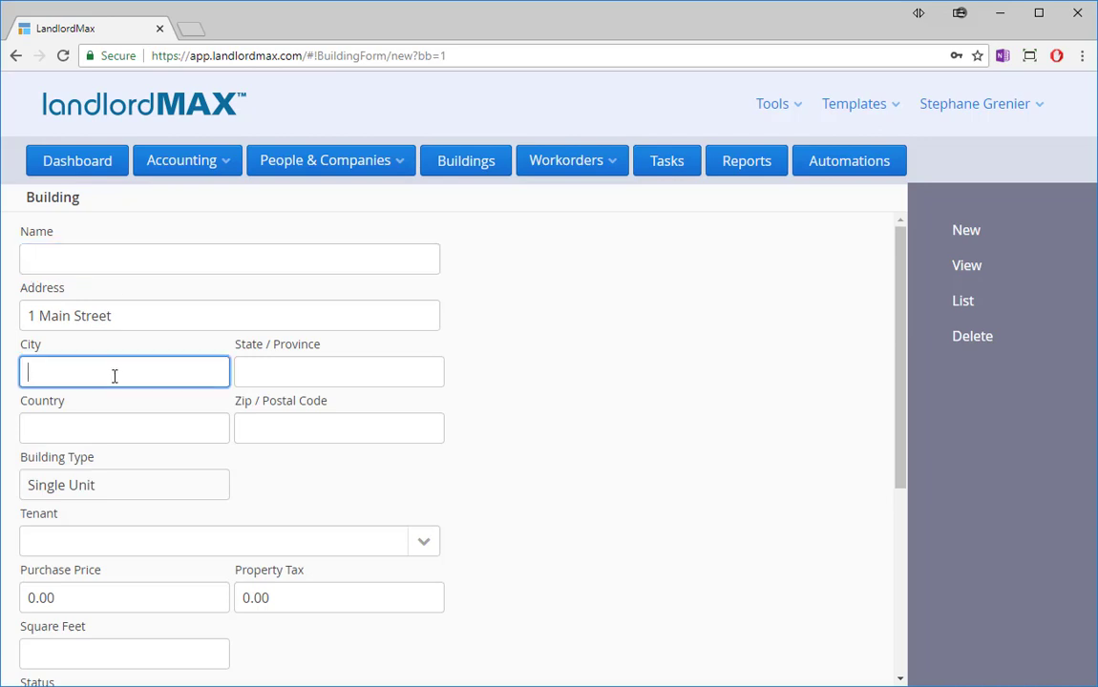
pyautogui.write('Los Angeles')
pyautogui.press('Tab')
pyautogui.write('Cal')
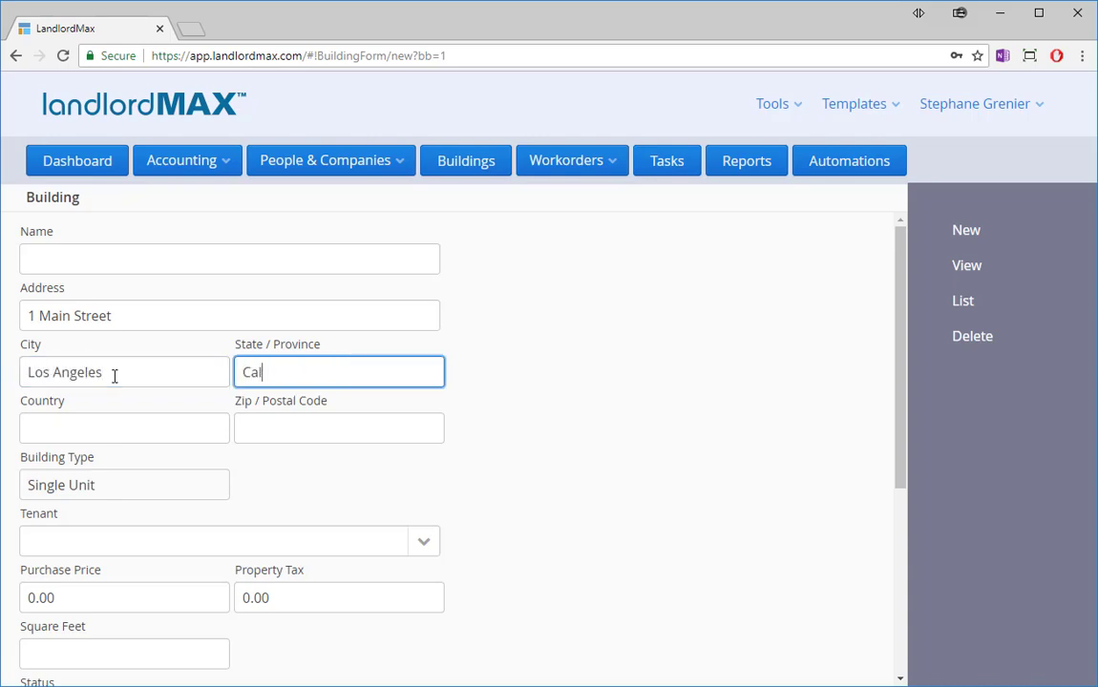
pyautogui.write('ifornia')
# Set the building's country to United States and fill in its postal code.
pyautogui.press('Tab')
pyautogui.write('Un')
pyautogui.press('BackSpace')
pyautogui.press('BackSpace')
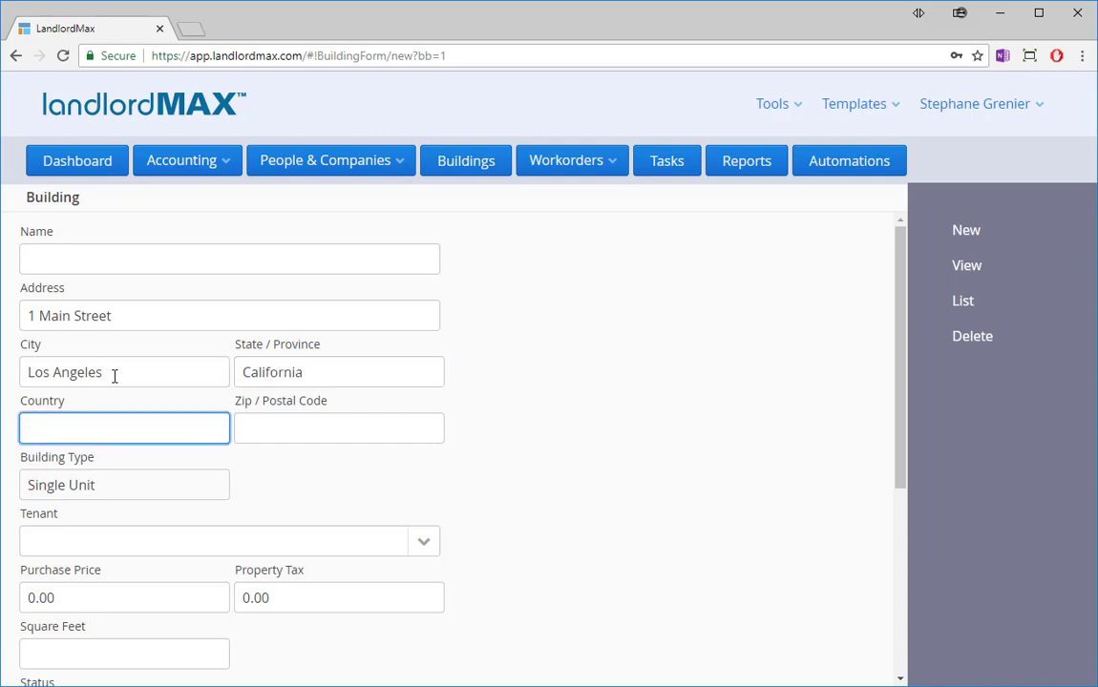
pyautogui.write('United States')
pyautogui.press('Tab')
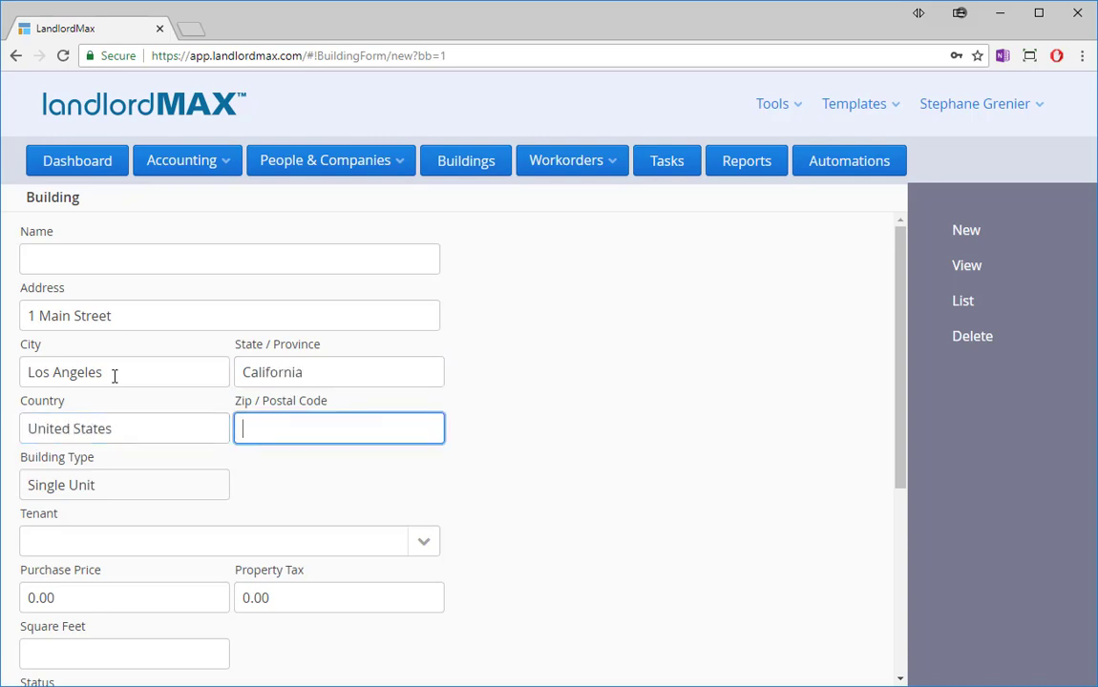
pyautogui.write('91367')
pyautogui.press('Tab')
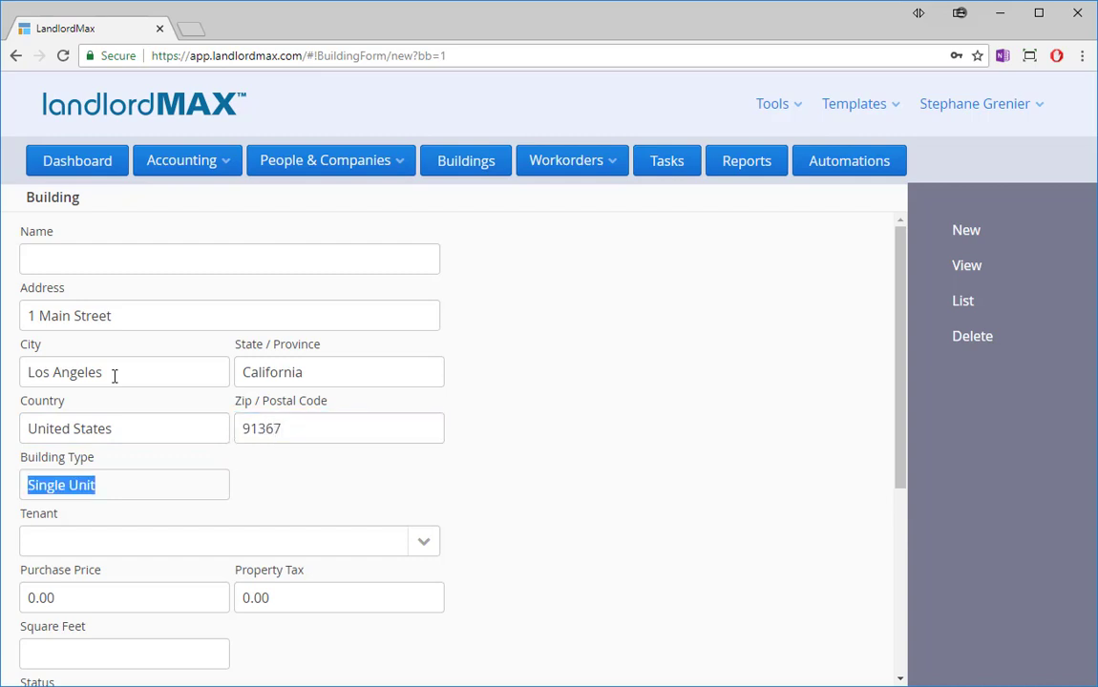
pyautogui.press('Tab')
pyautogui.click(519, 499)
# Review the building form's optional tenant, price, tax and square feet fields, the people categories, and the available status options.
pyautogui.scroll(-1, 516, 496)
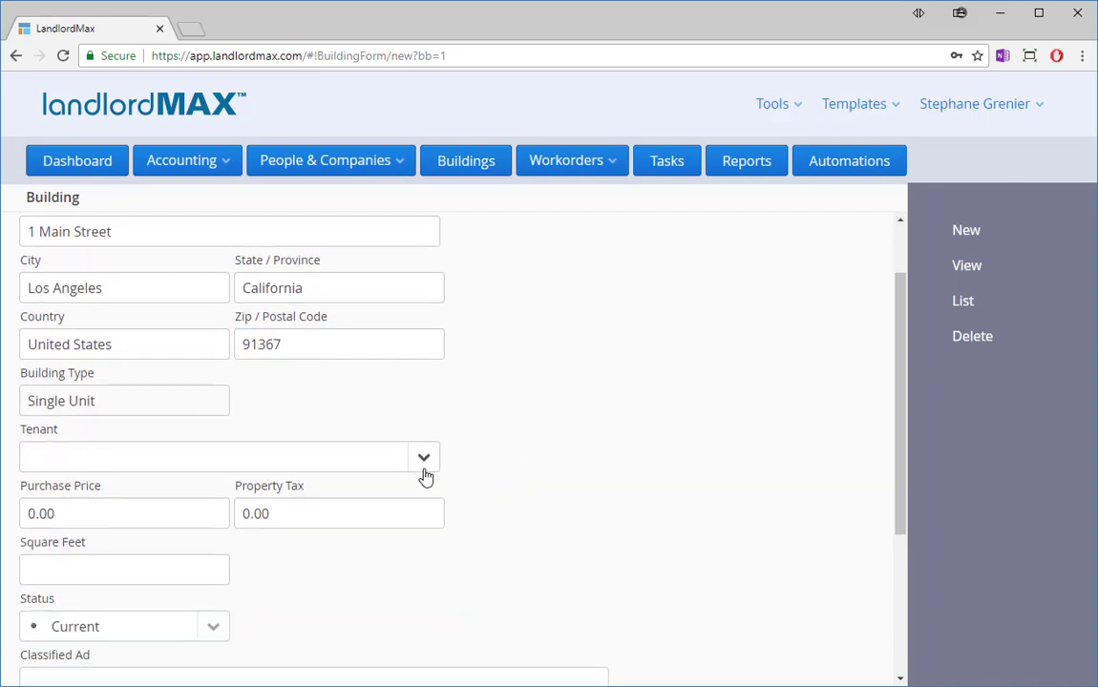
pyautogui.click(178, 455)
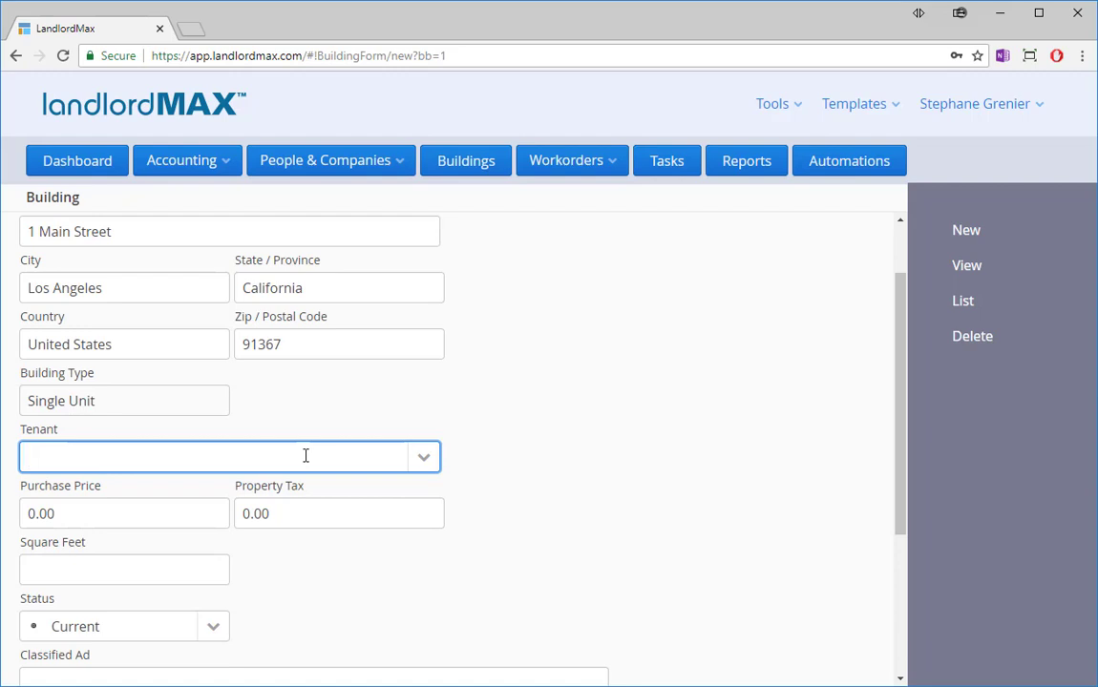
pyautogui.click(353, 167)
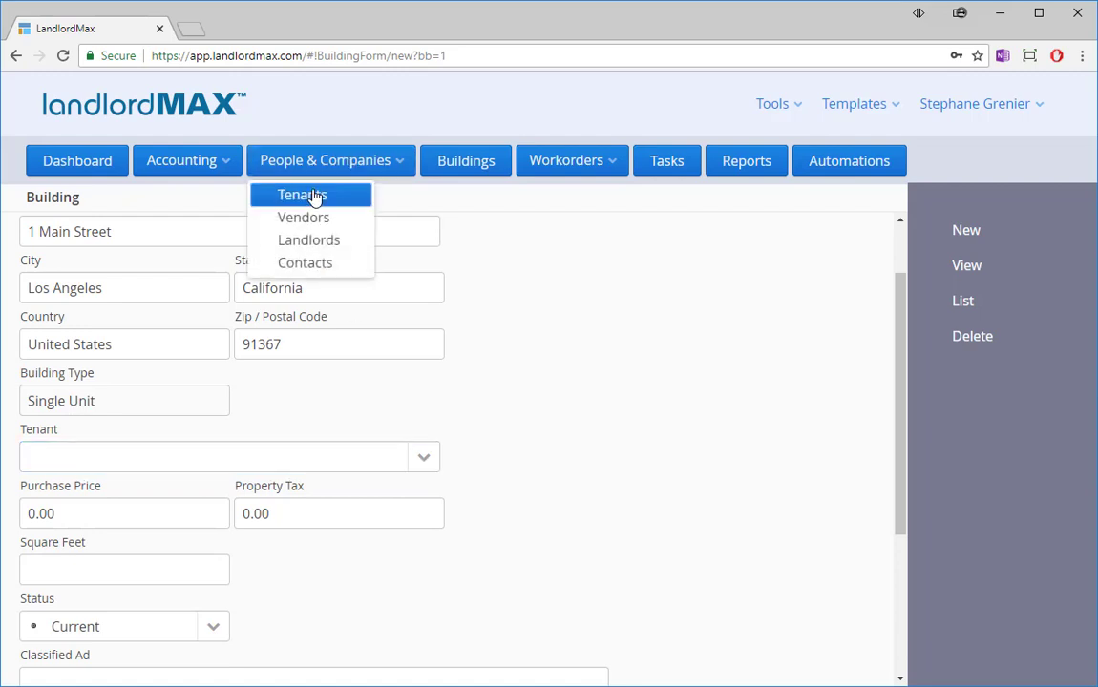
pyautogui.click(214, 447)
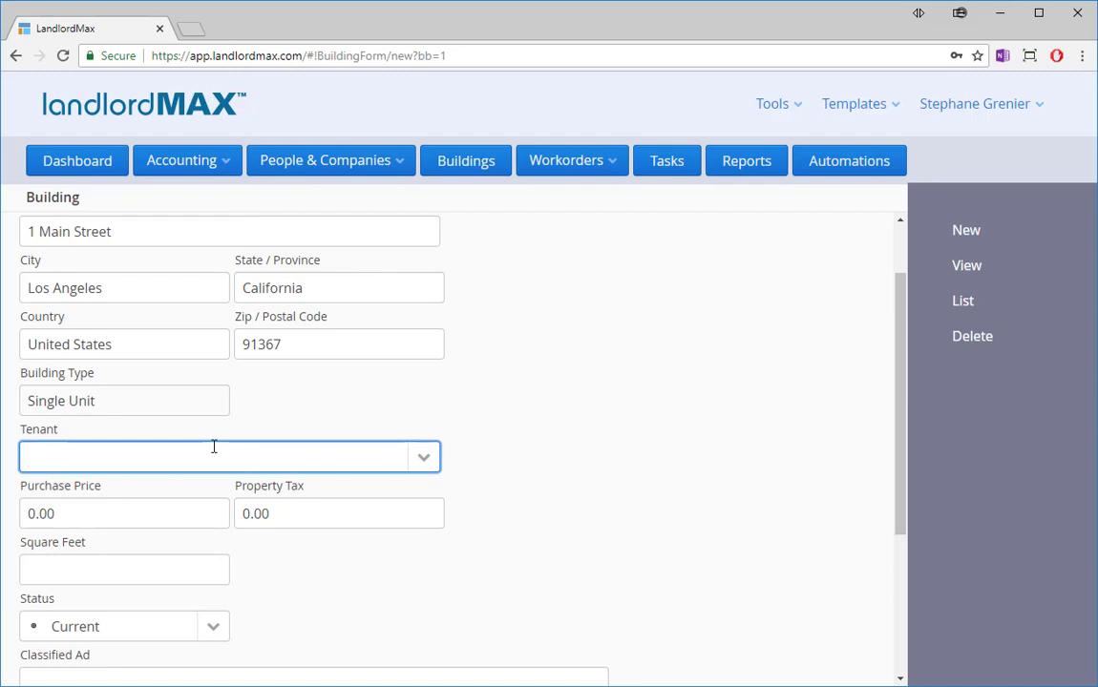
pyautogui.click(766, 493)
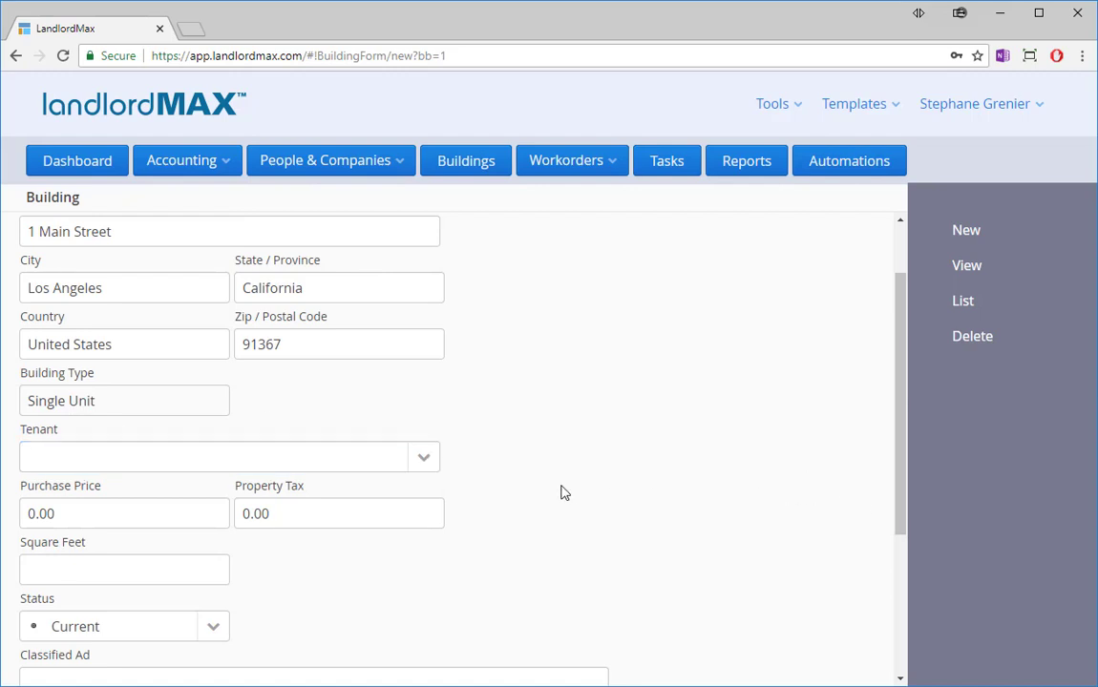
pyautogui.scroll(-2, 478, 444)
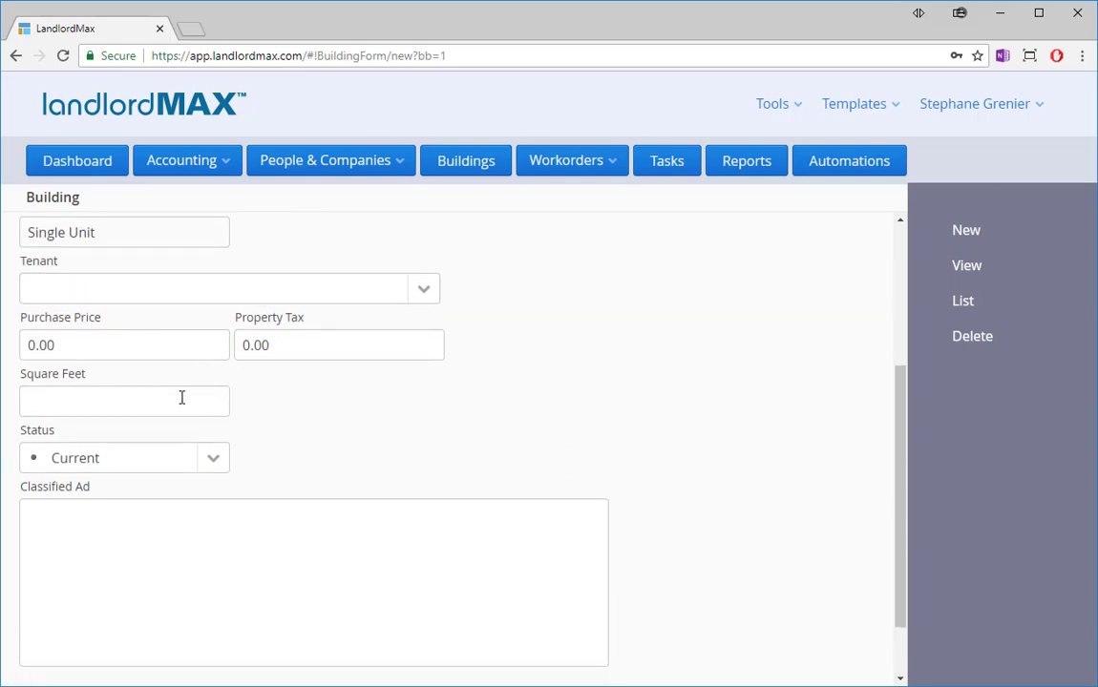
pyautogui.click(208, 460)
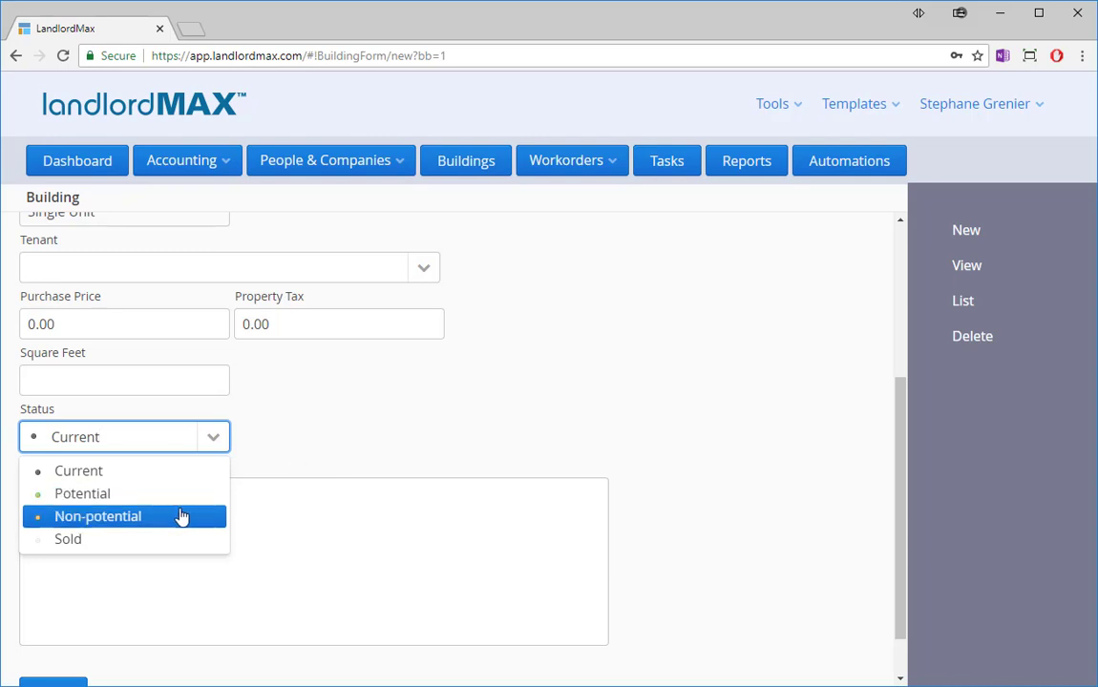
pyautogui.click(406, 445)
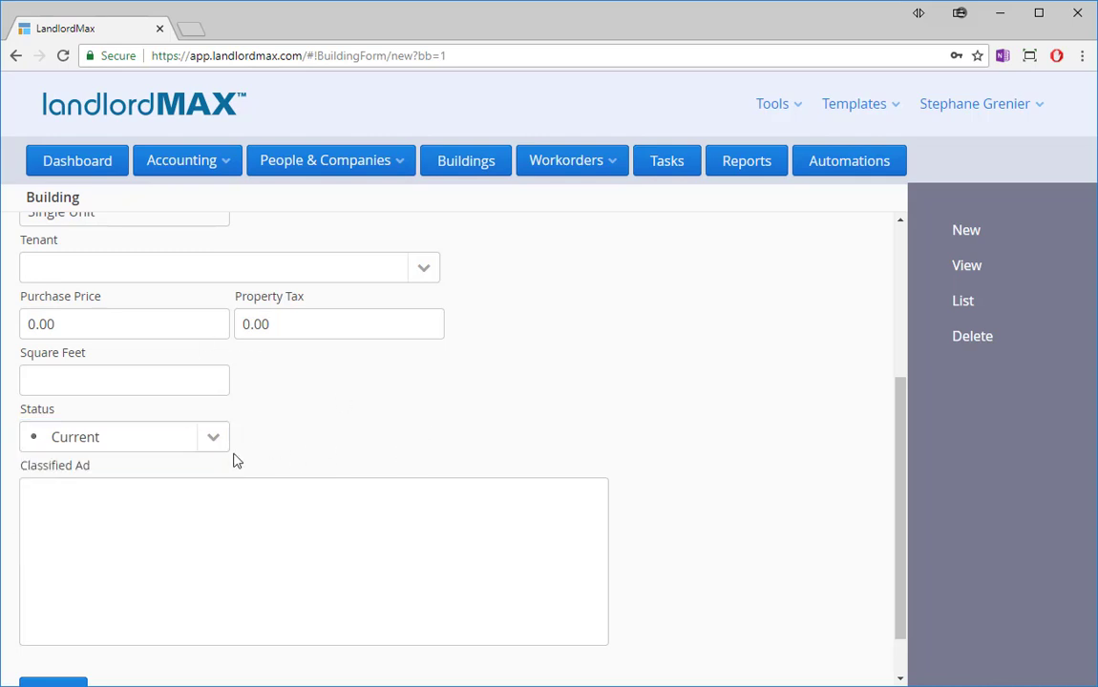
# Save the new building record with the classified ad left empty.
pyautogui.click(168, 530)
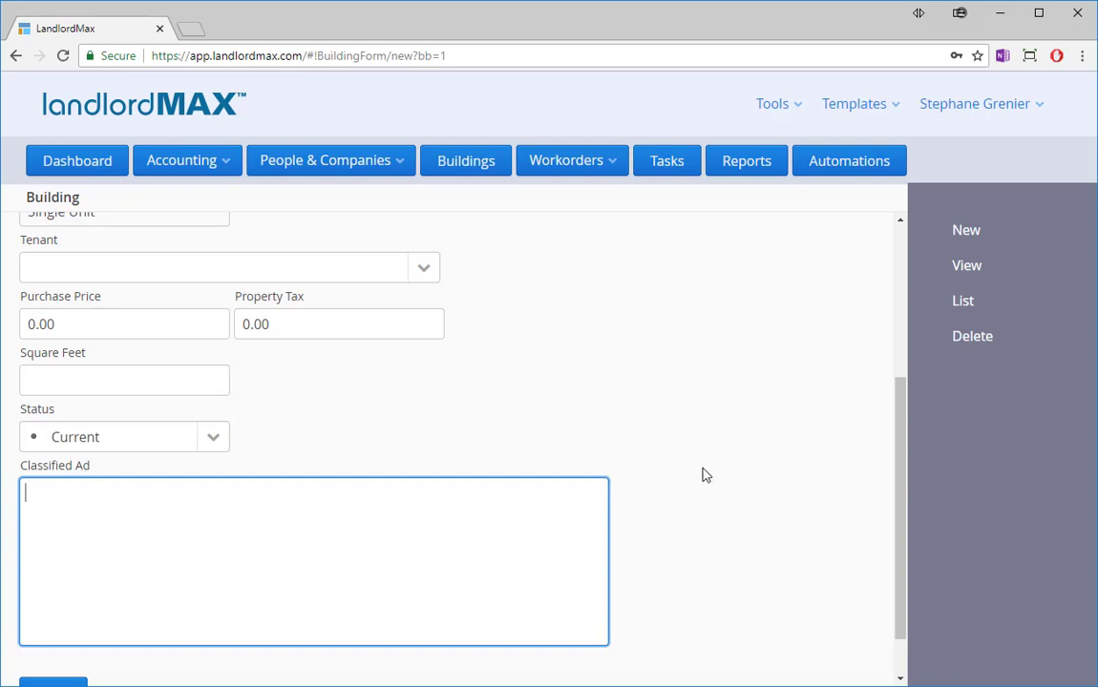
pyautogui.scroll(-1, 704, 472)
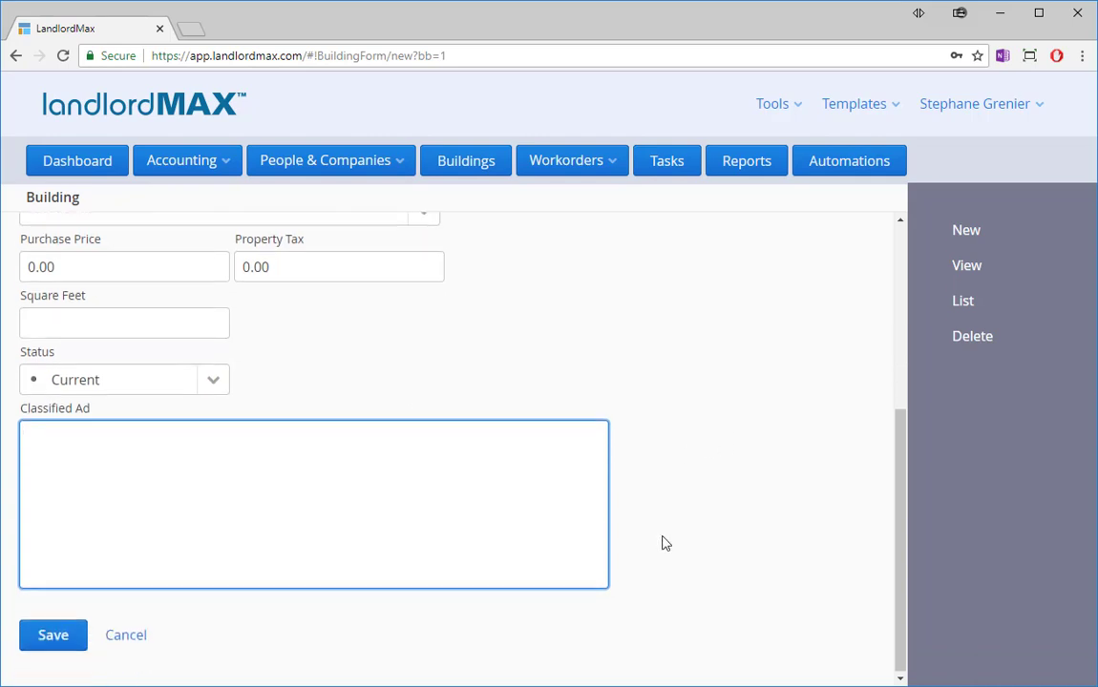
pyautogui.click(32, 638)
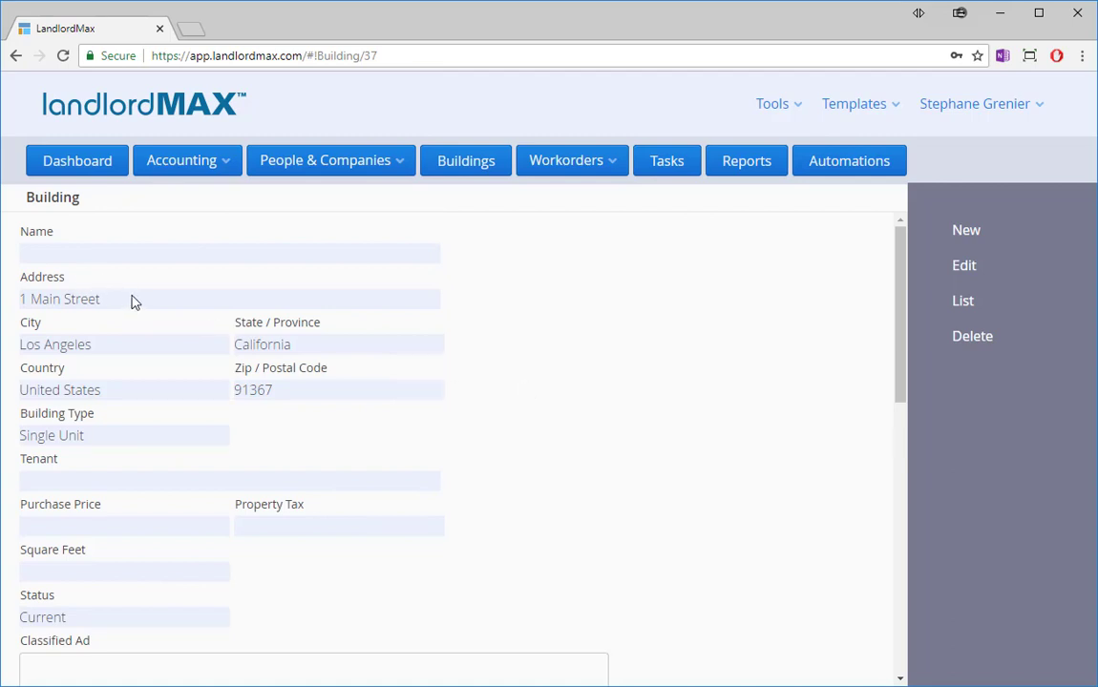
# Look through the saved building's details and expand its Accounting Entries and Documents sections.
pyautogui.scroll(-1, 140, 307)
pyautogui.scroll(1, 139, 307)
pyautogui.scroll(-1, 143, 309)
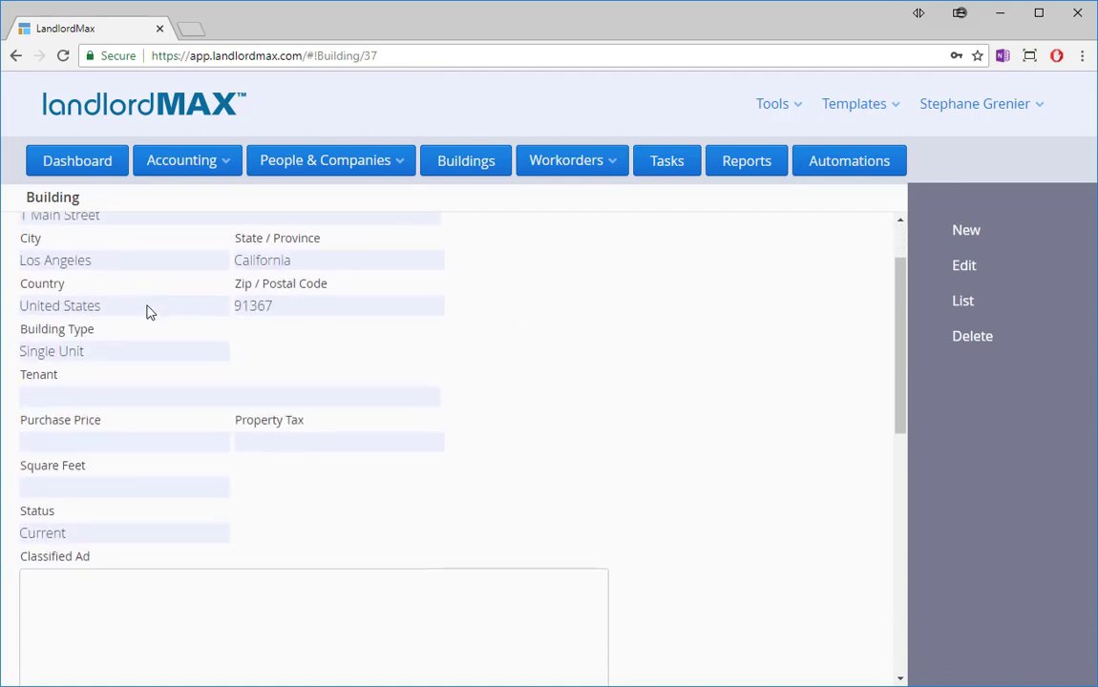
pyautogui.scroll(-5, 502, 355)
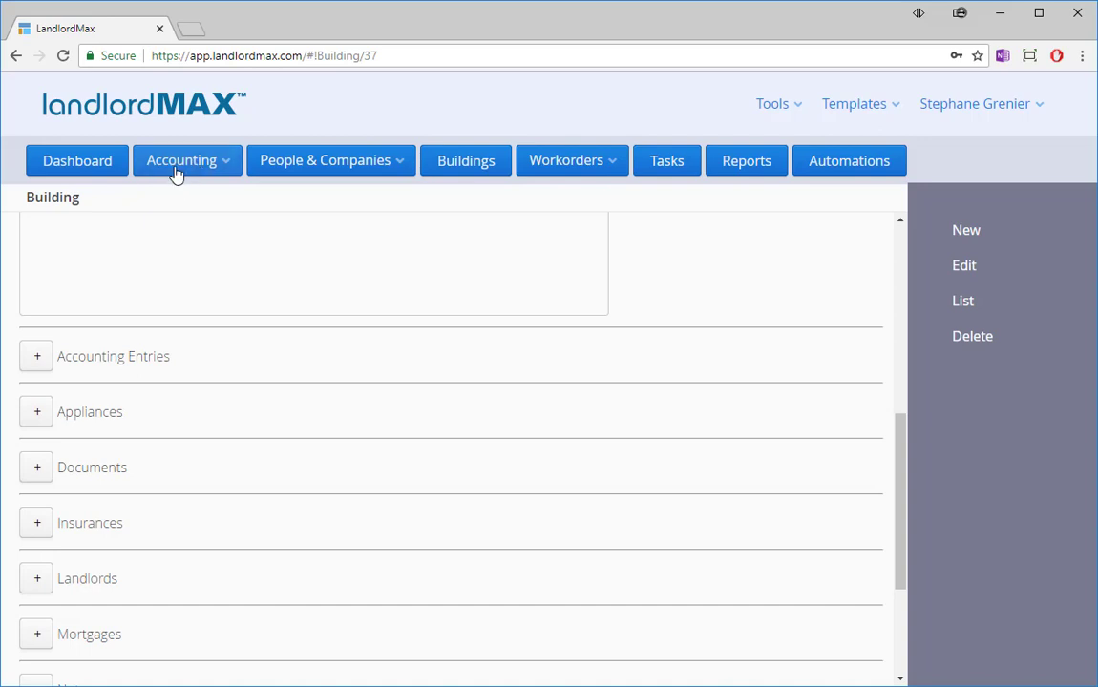
pyautogui.click(35, 361)
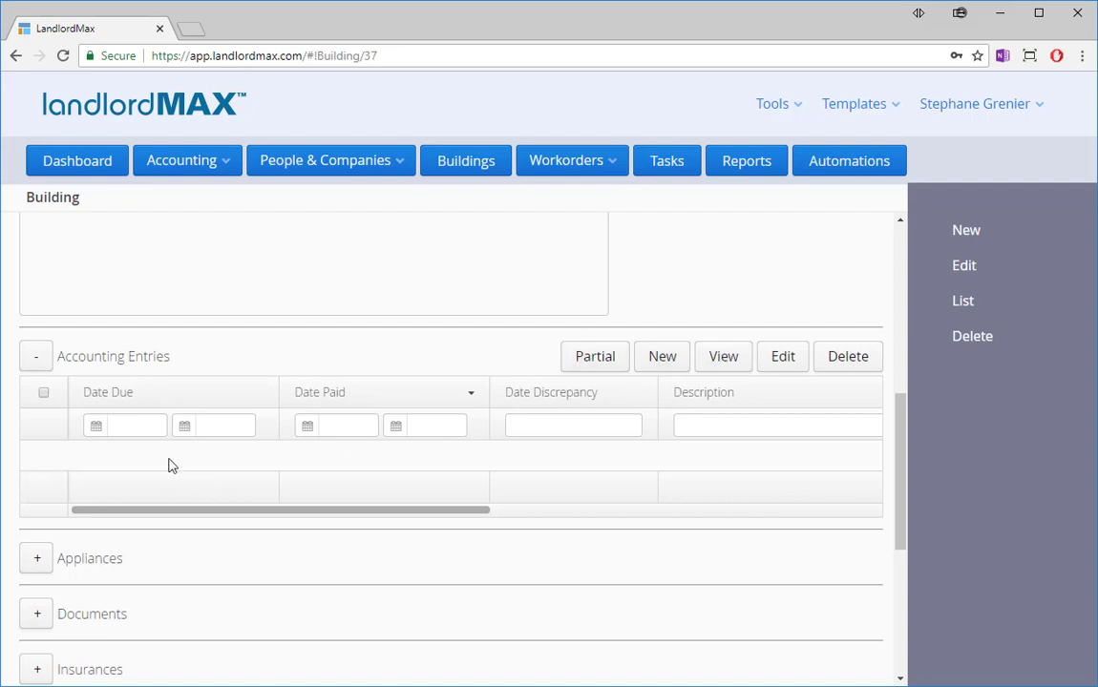
pyautogui.scroll(-1, 147, 360)
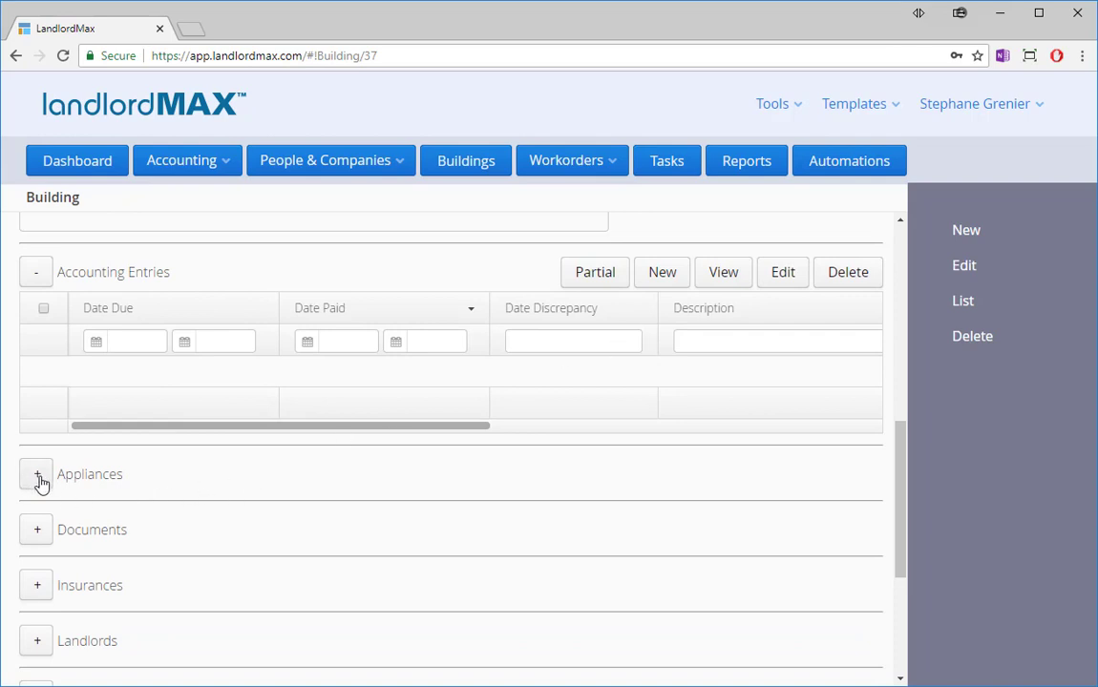
pyautogui.scroll(-1, 40, 484)
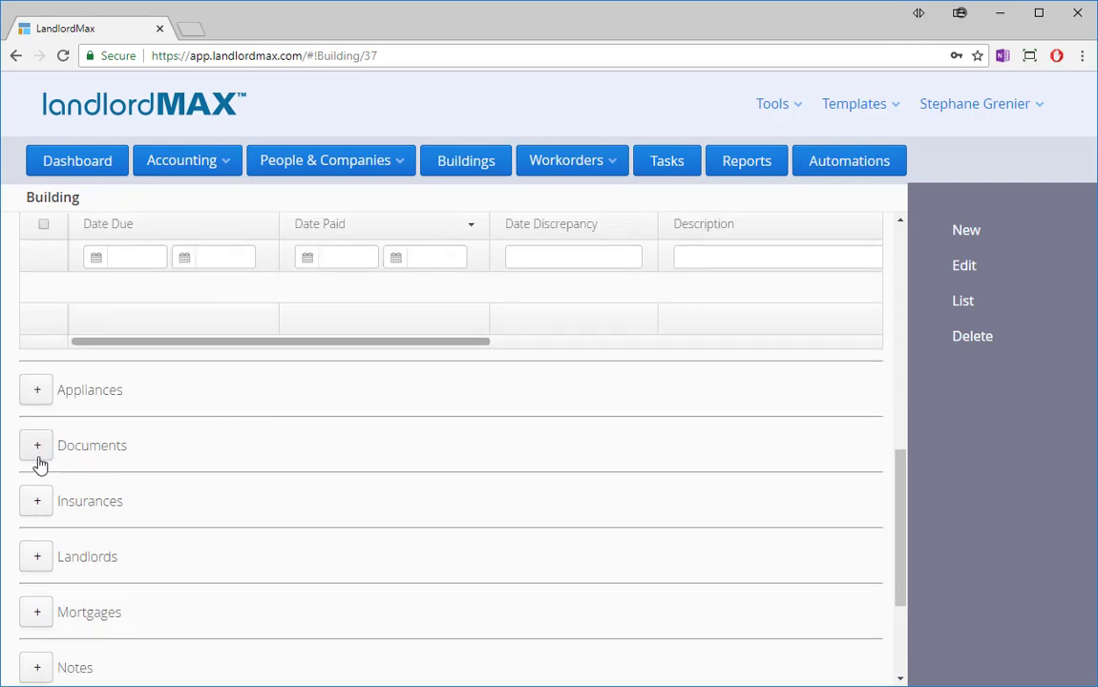
pyautogui.click(38, 455)
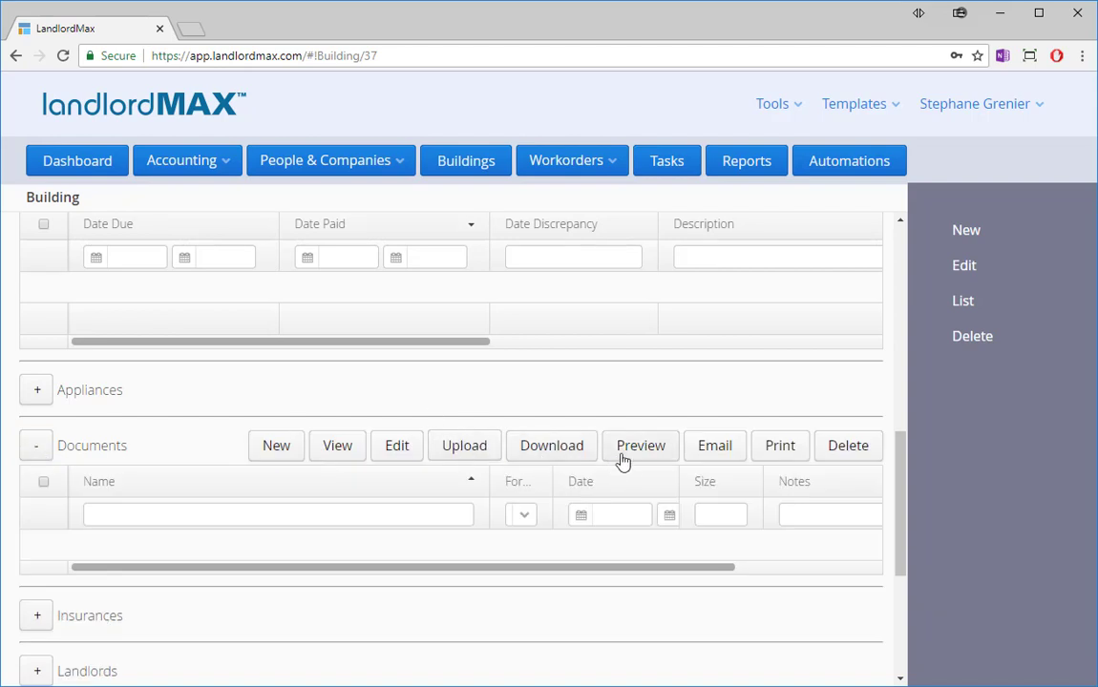
# Look over the building's remaining sections from Insurances to Workorders and return to the list of buildings.
pyautogui.scroll(-3, 153, 453)
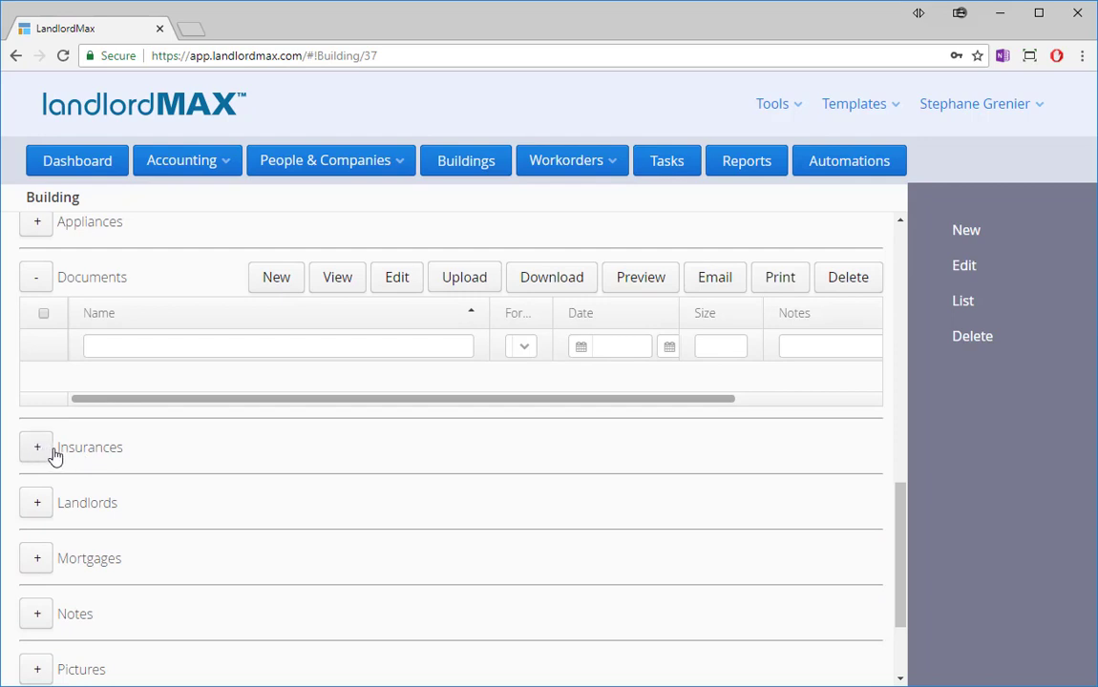
pyautogui.scroll(-2, 48, 449)
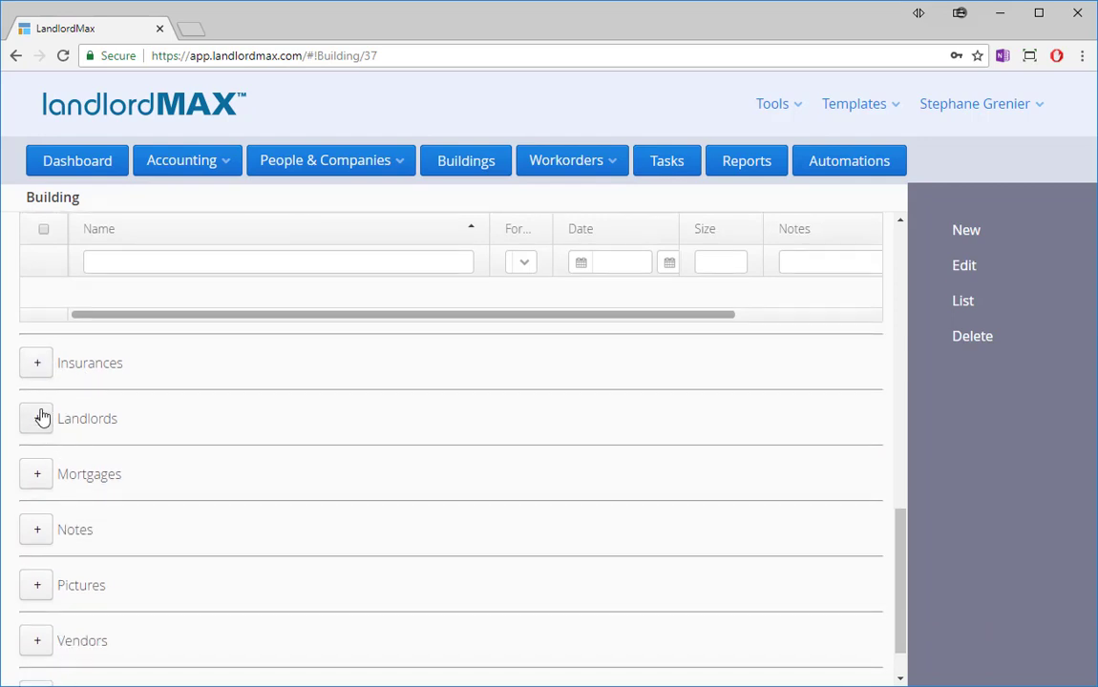
pyautogui.click(363, 174)
pyautogui.scroll(-1, 48, 474)
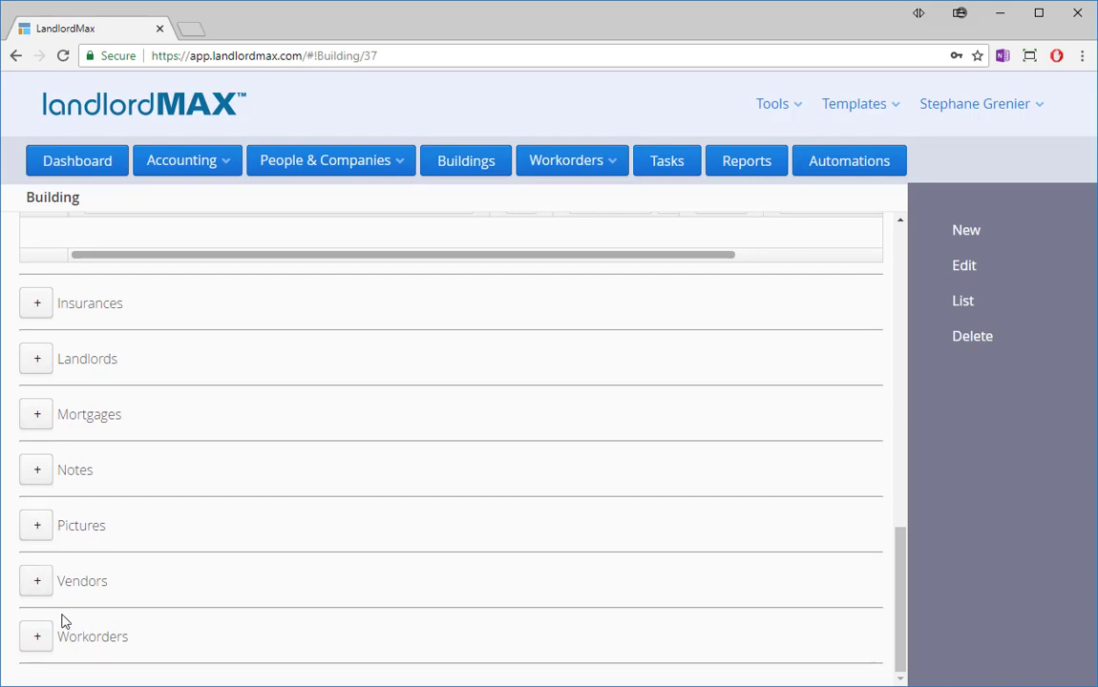
pyautogui.scroll(3, 361, 524)
pyautogui.scroll(8, 367, 516)
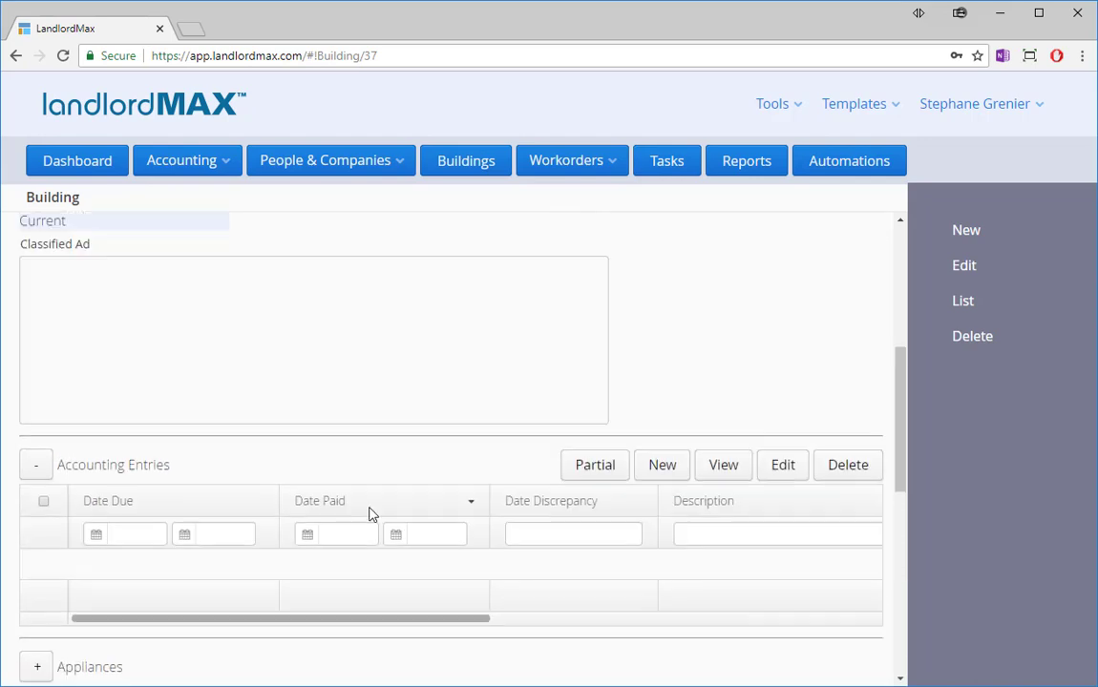
pyautogui.click(963, 307)
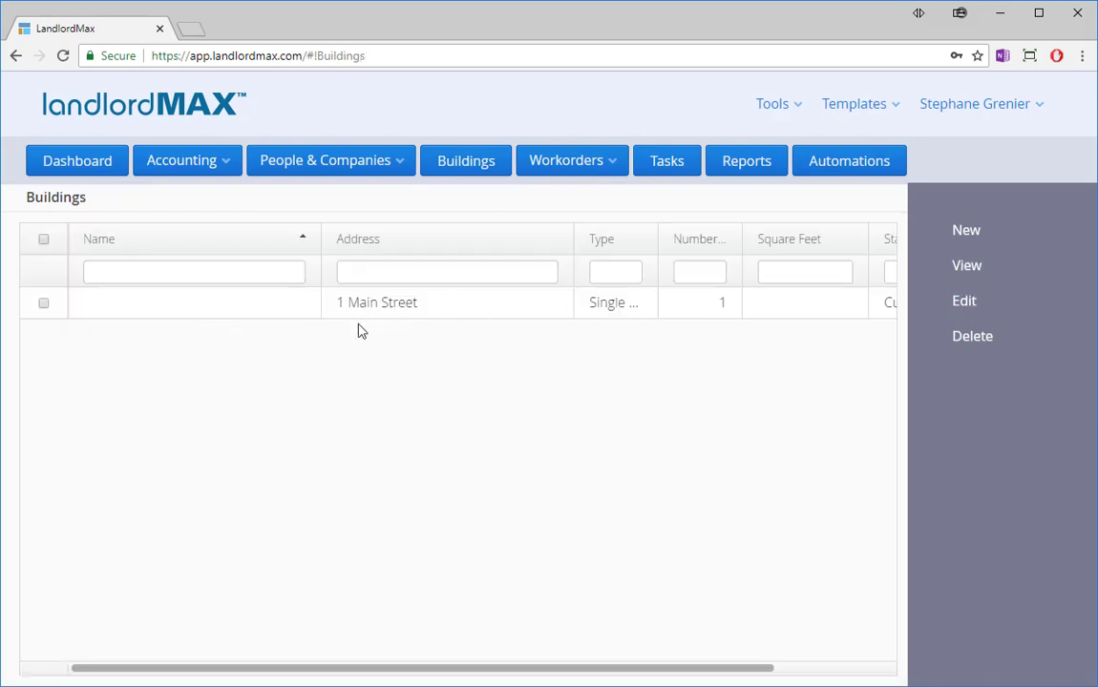
# Show the City column in the buildings list and hide it again.
pyautogui.rightClick(272, 311)
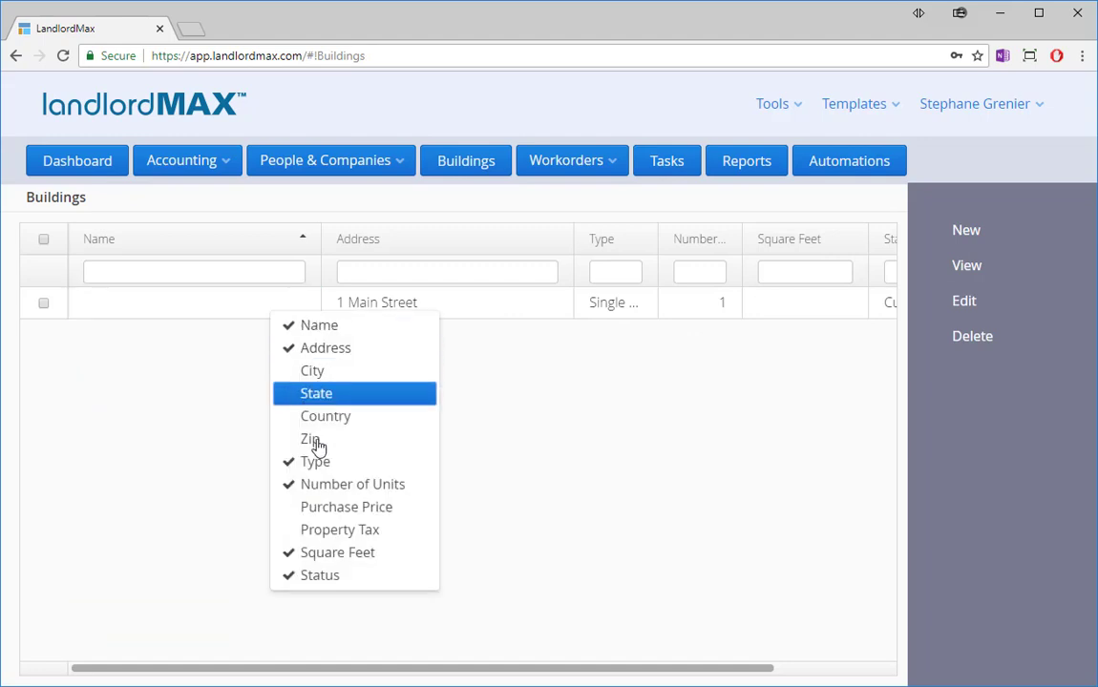
pyautogui.click(310, 378)
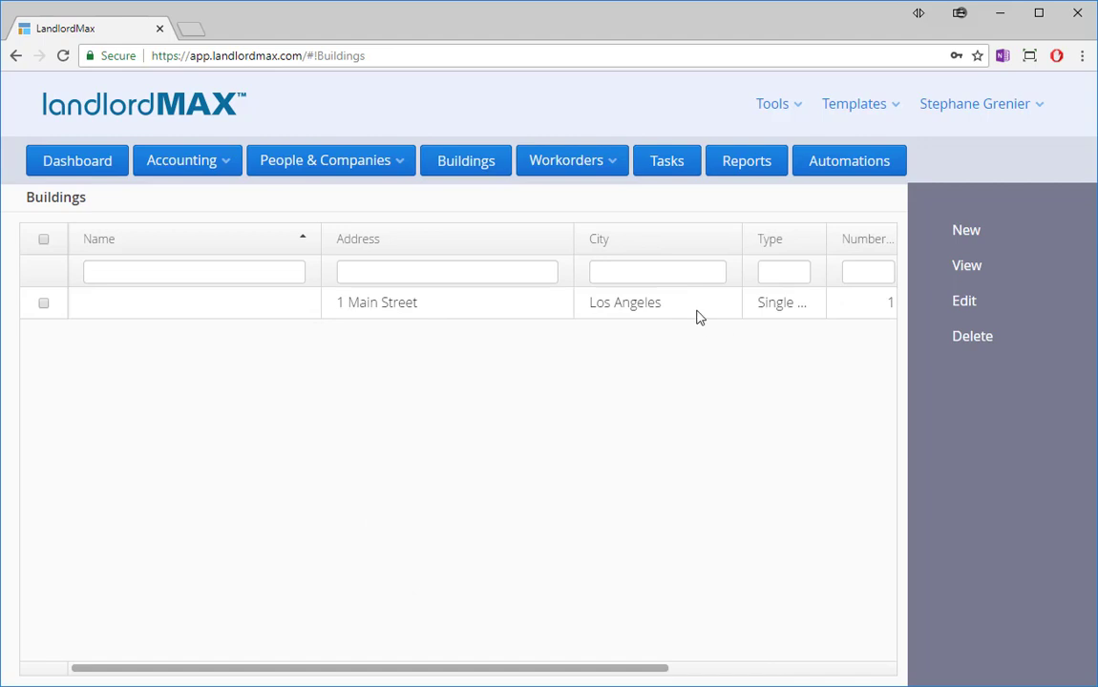
pyautogui.rightClick(591, 313)
pyautogui.click(614, 375)
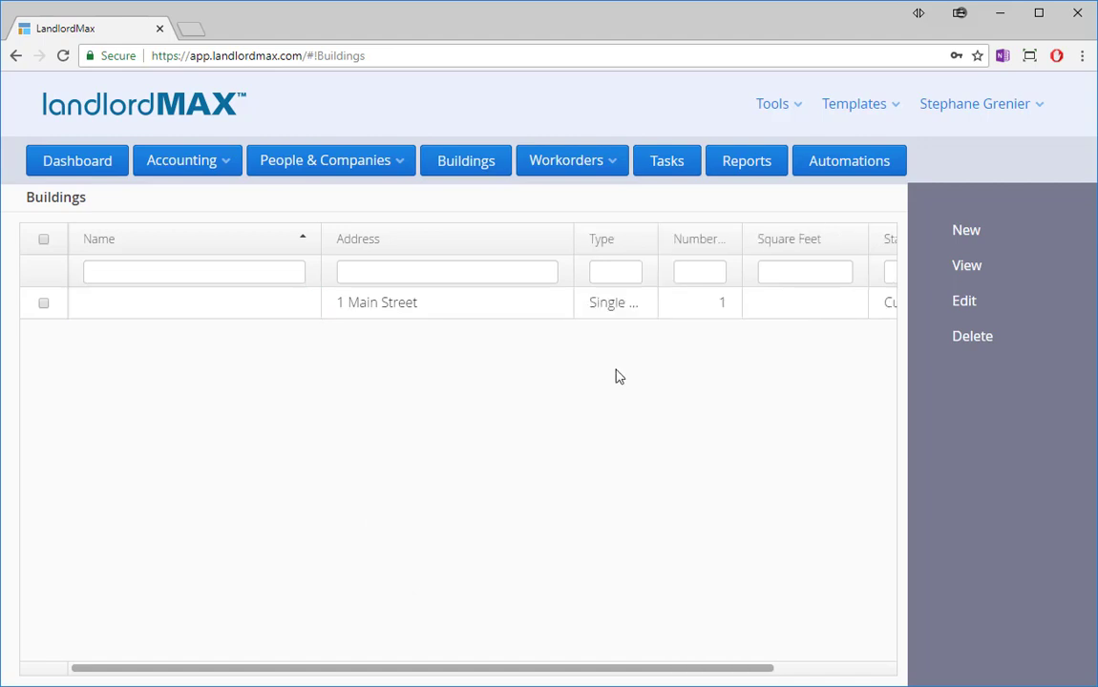
# Move the Type column ahead of the Address column in the buildings list and widen it.
pyautogui.moveTo(620, 247); pyautogui.dragTo(431, 246)
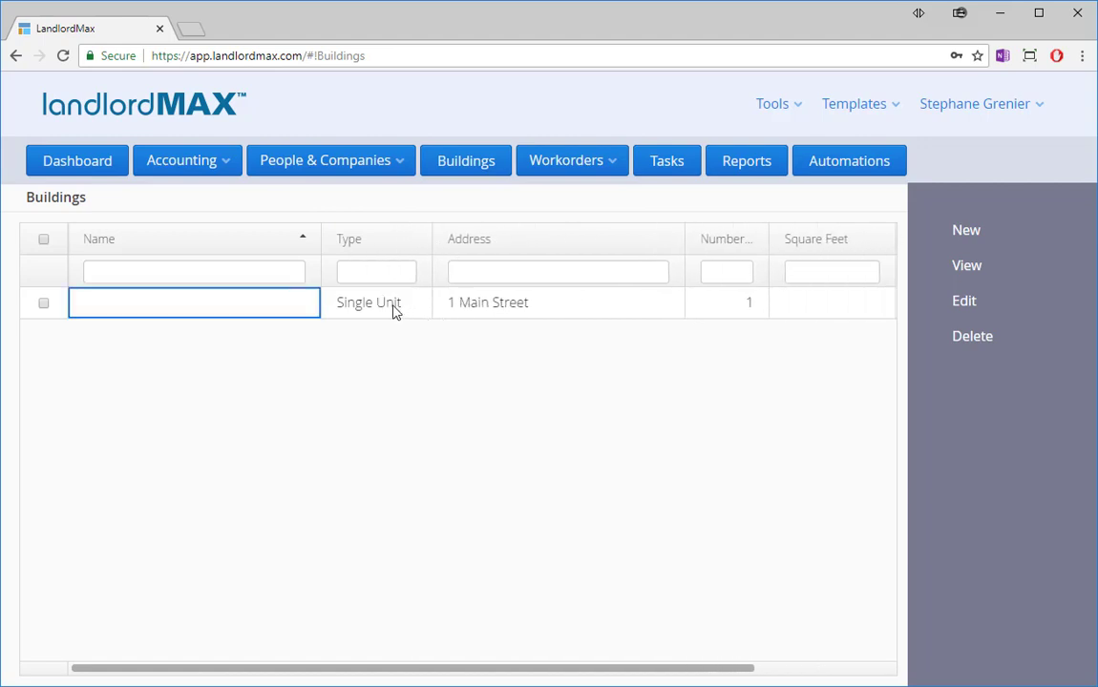
# Edit the building's address directly in the list, replacing its last word with Drive, and save the row.
pyautogui.doubleClick(486, 303)
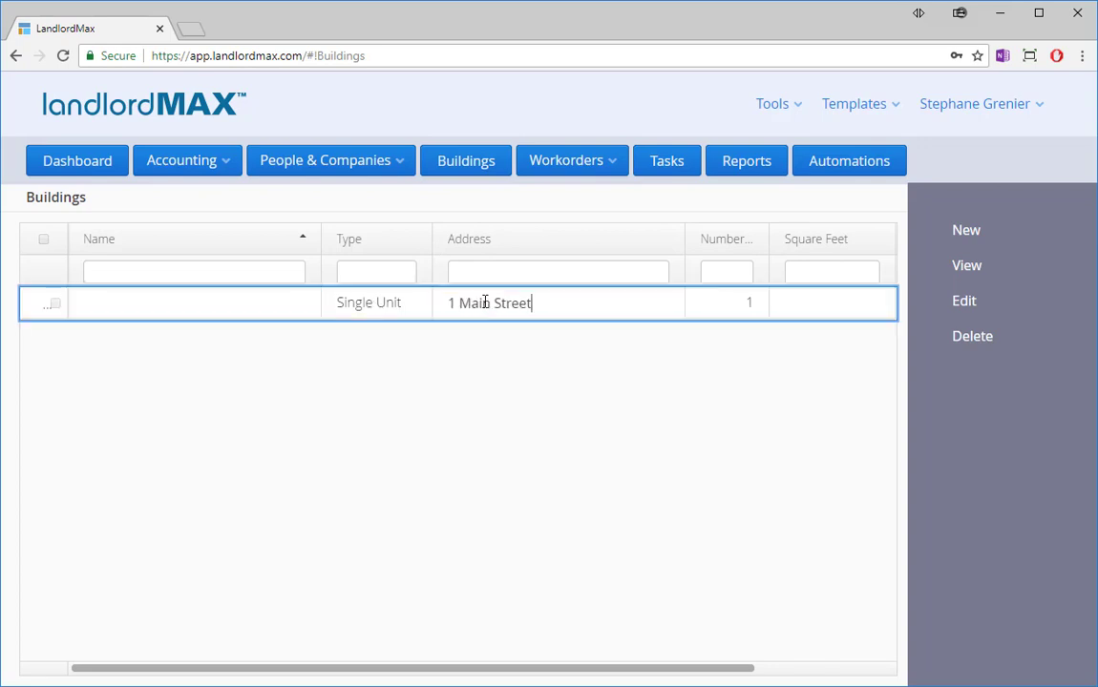
pyautogui.doubleClick(547, 302)
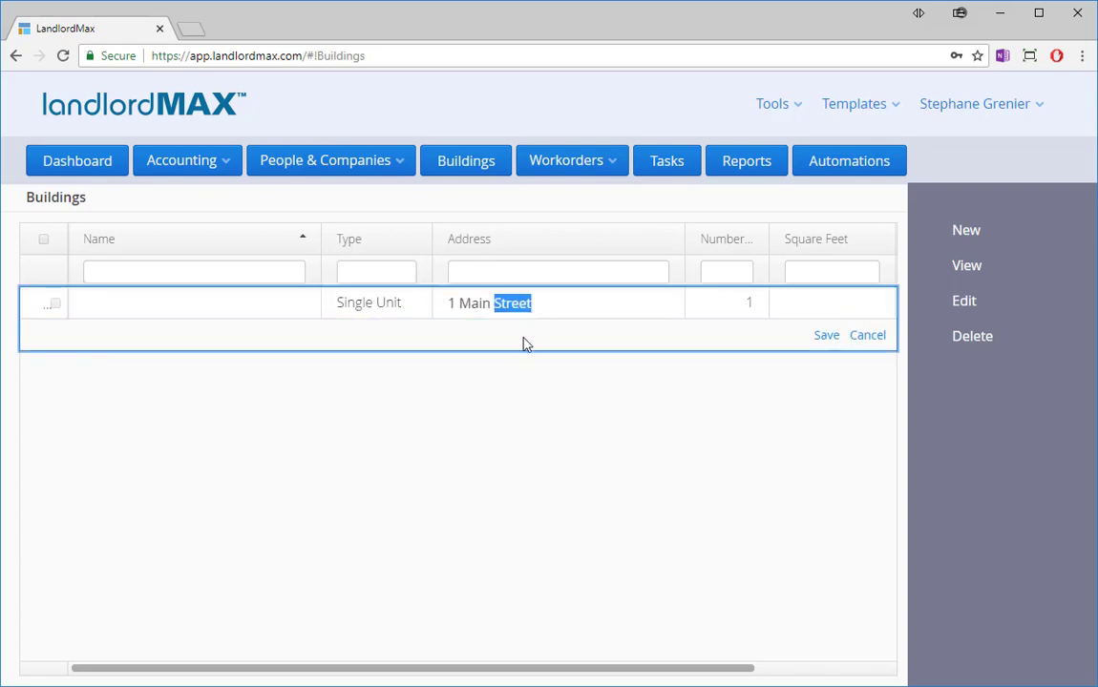
pyautogui.write('Driv')
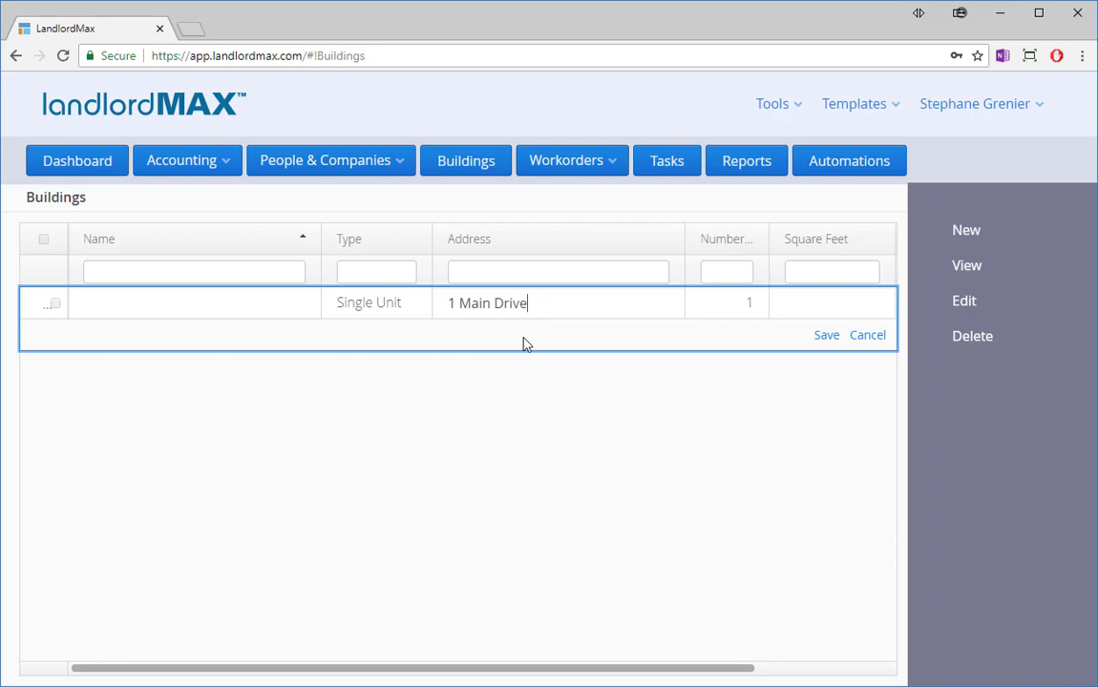
pyautogui.click(822, 337)
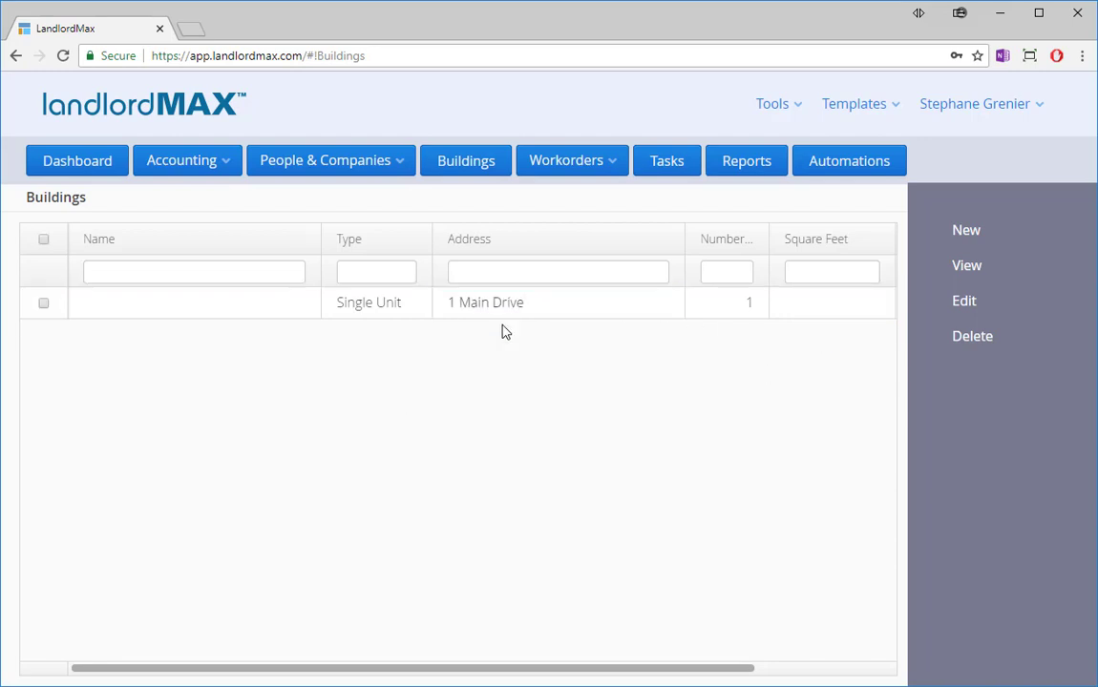
# Edit the building in its full form, replacing the address's last word with Street, save it, and return to the buildings list.
pyautogui.click(42, 304)
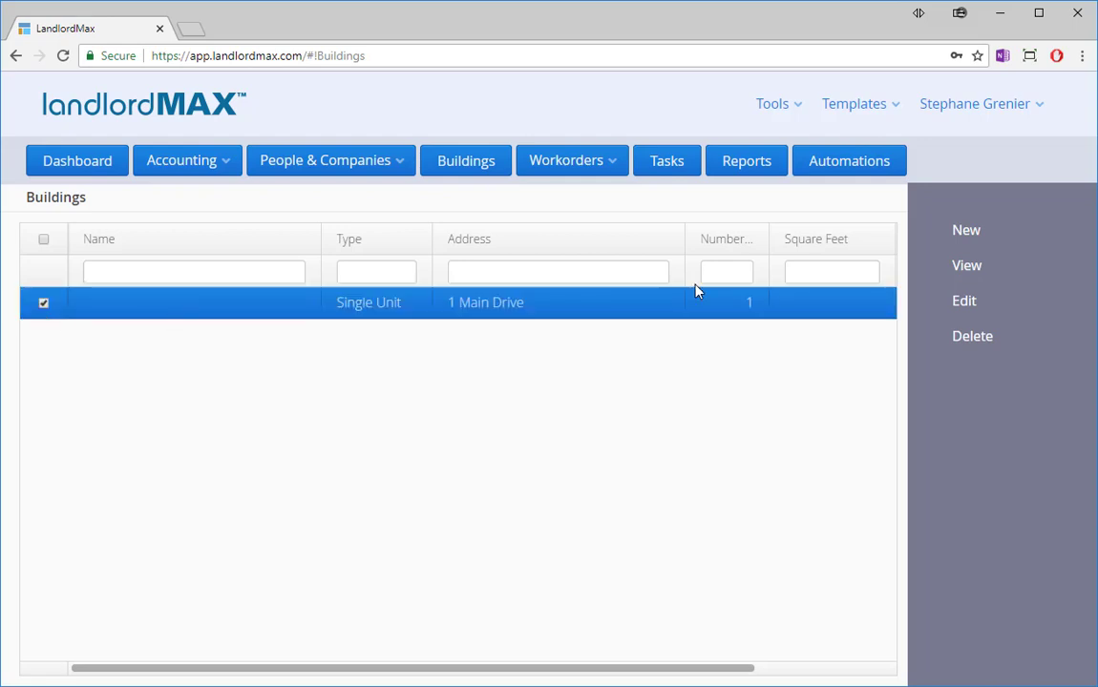
pyautogui.click(964, 305)
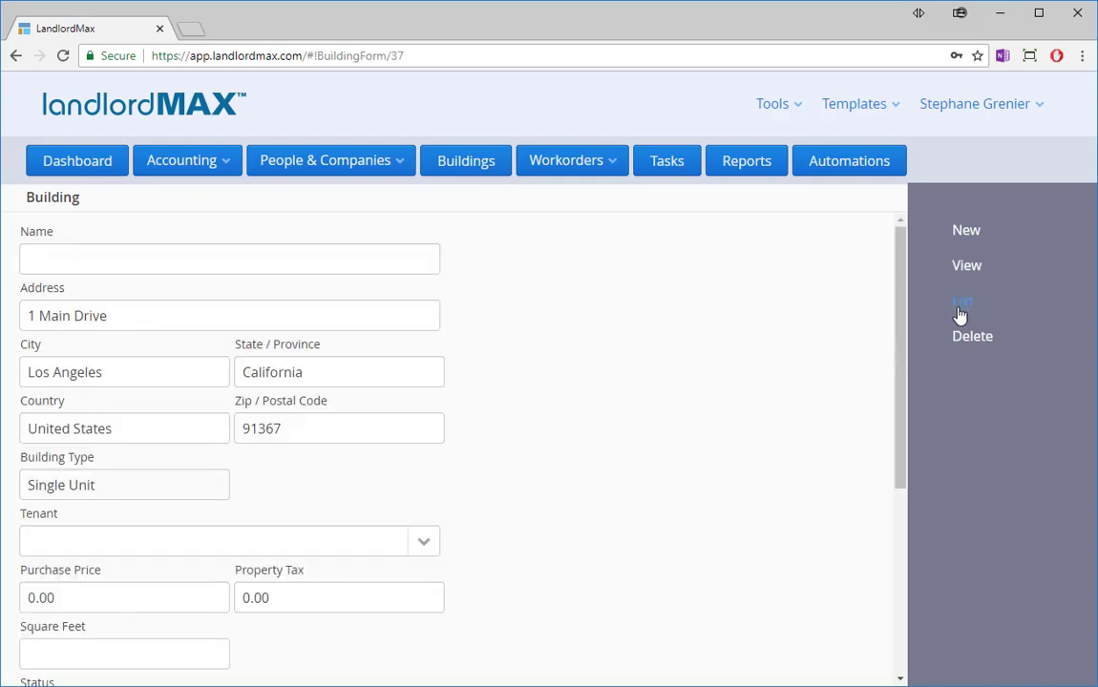
pyautogui.doubleClick(125, 313)
pyautogui.write('S')
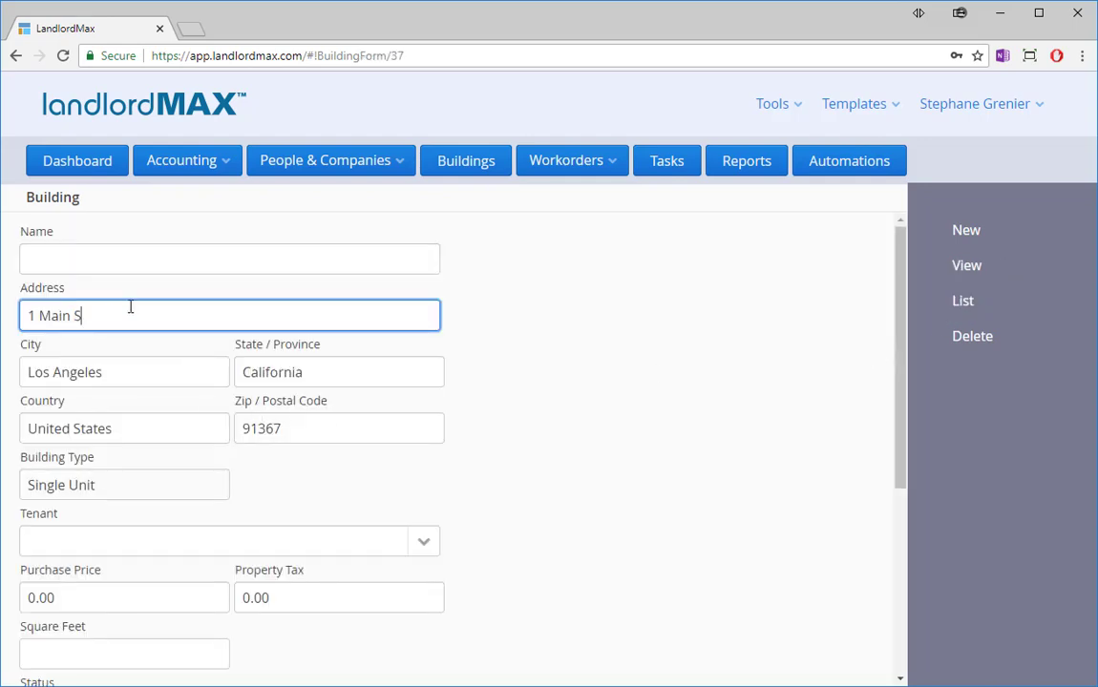
pyautogui.write('tree')
pyautogui.scroll(-5, 537, 508)
pyautogui.click(53, 635)
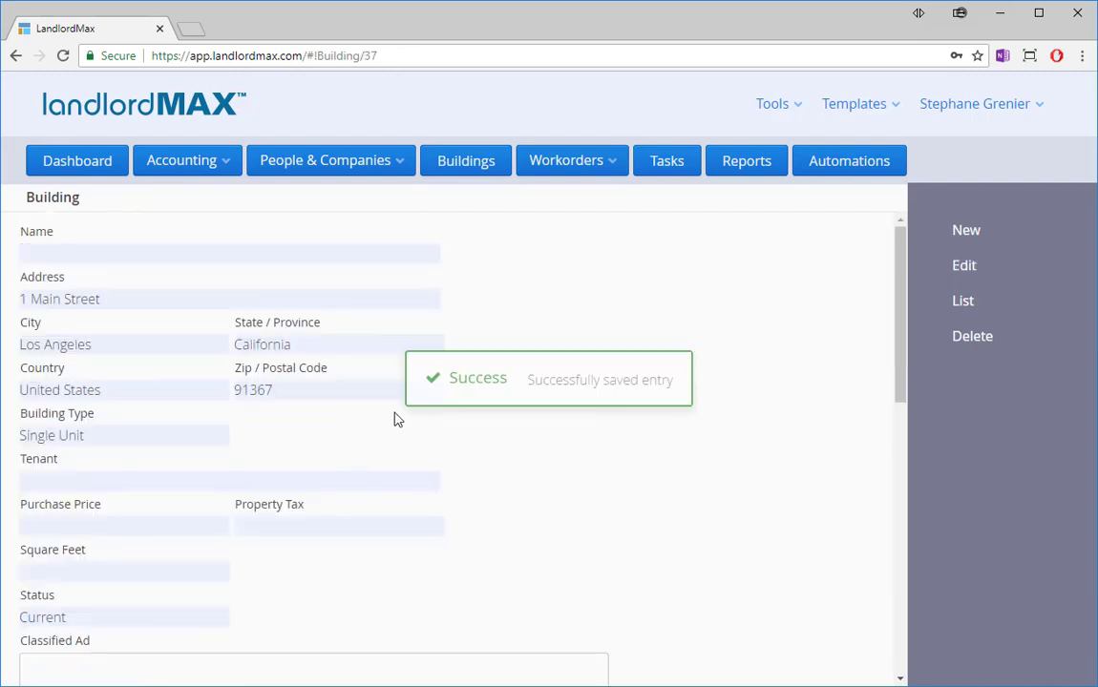
pyautogui.click(971, 305)
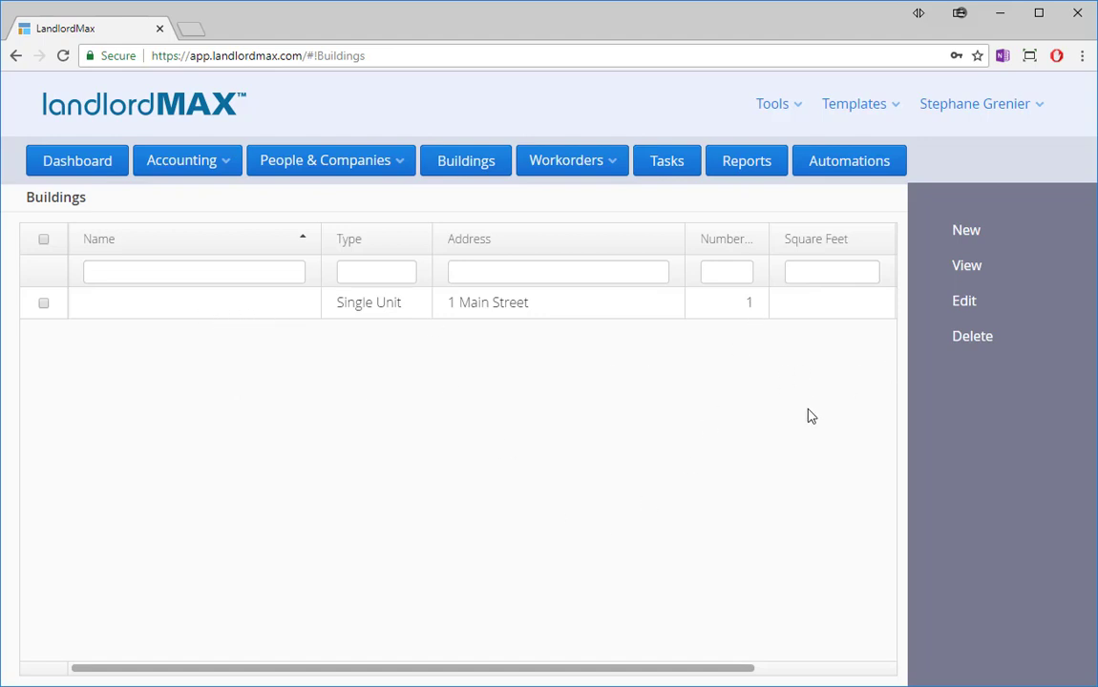
# Start a new building record of the type Multi Unit Building.
pyautogui.click(962, 246)
pyautogui.click(475, 377)
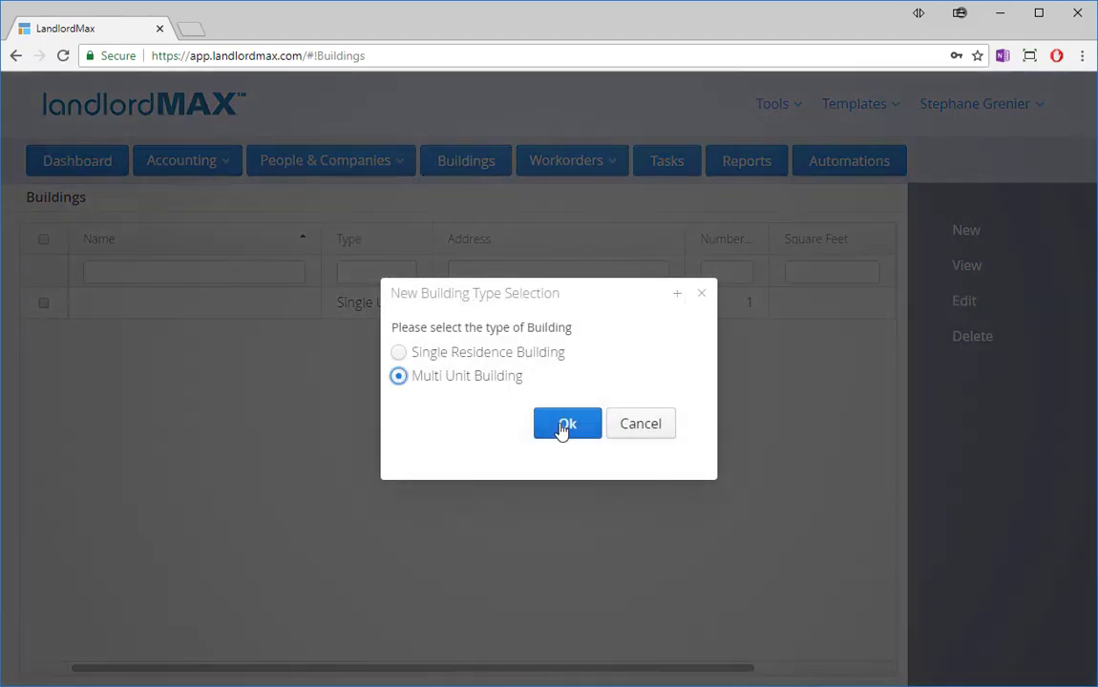
pyautogui.click(565, 428)
# Name the new multi-unit building "Wellbeing apartments".
pyautogui.click(154, 261)
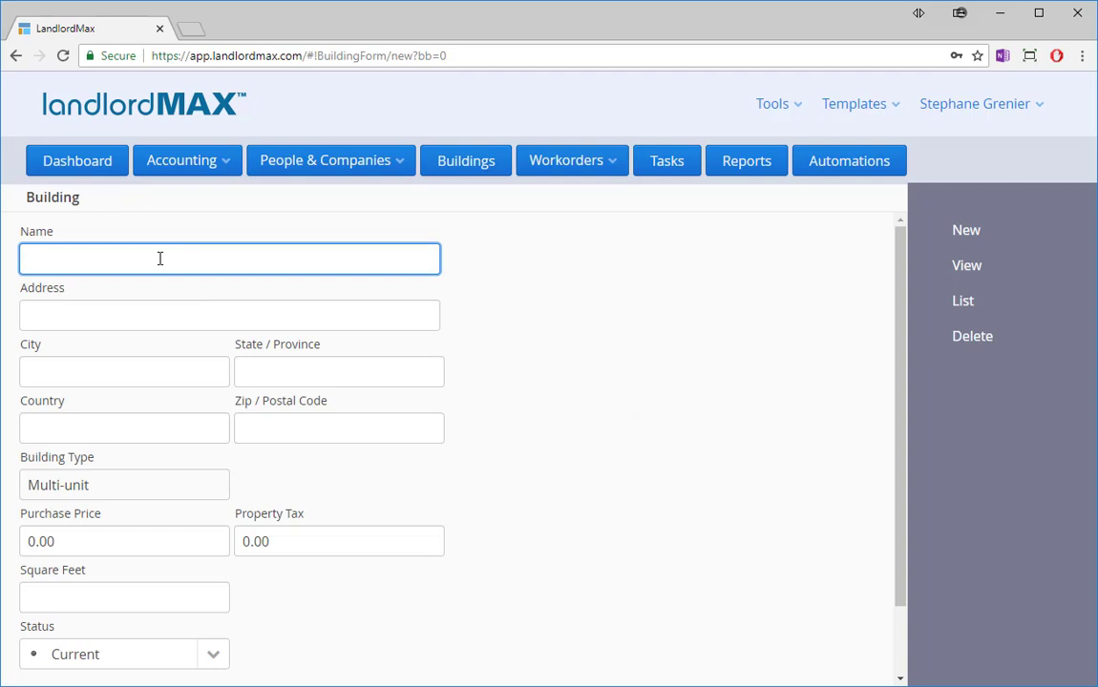
pyautogui.write('We')
pyautogui.write('ll bieng')
pyautogui.press('BackSpace')
pyautogui.press('BackSpace')
pyautogui.press('BackSpace')
pyautogui.write('being apartments')
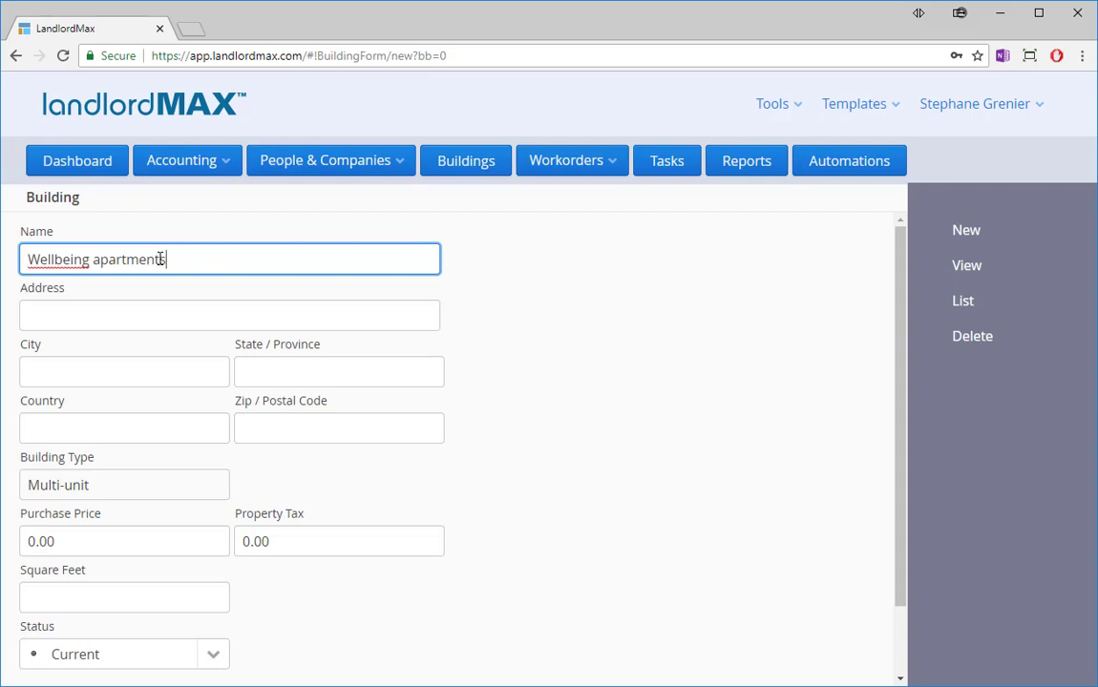
pyautogui.press('Tab')
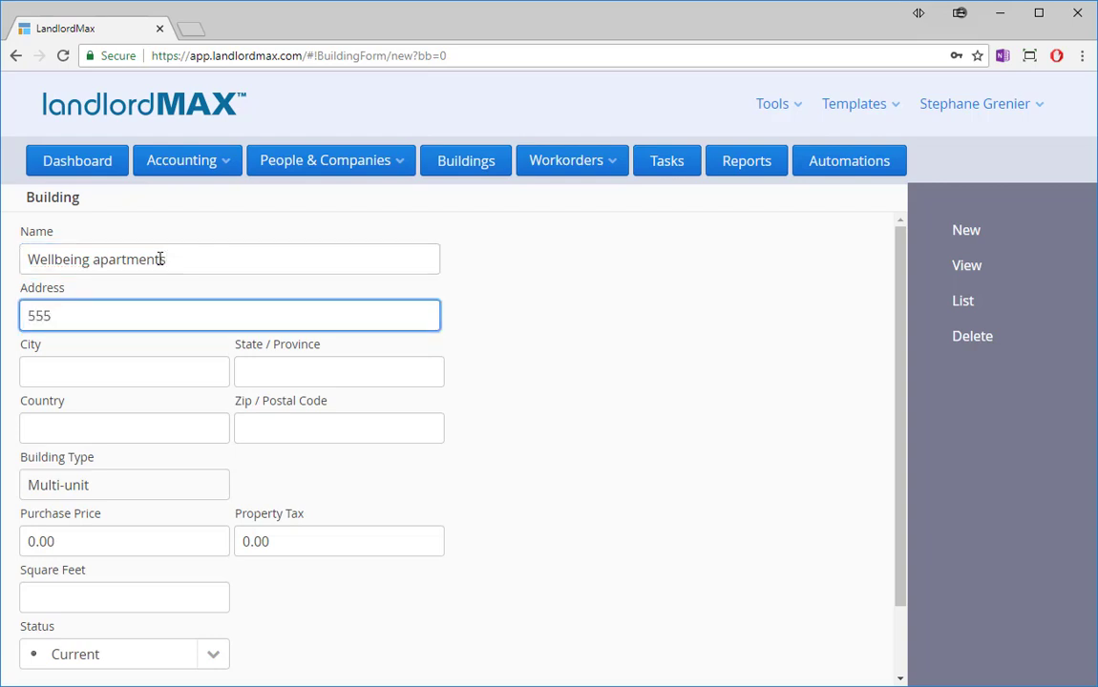
# Enter the building's street address, with Dallas as the city, Texas as the state and United States as the country.
pyautogui.write('555 Bank St')
pyautogui.press('Tab')
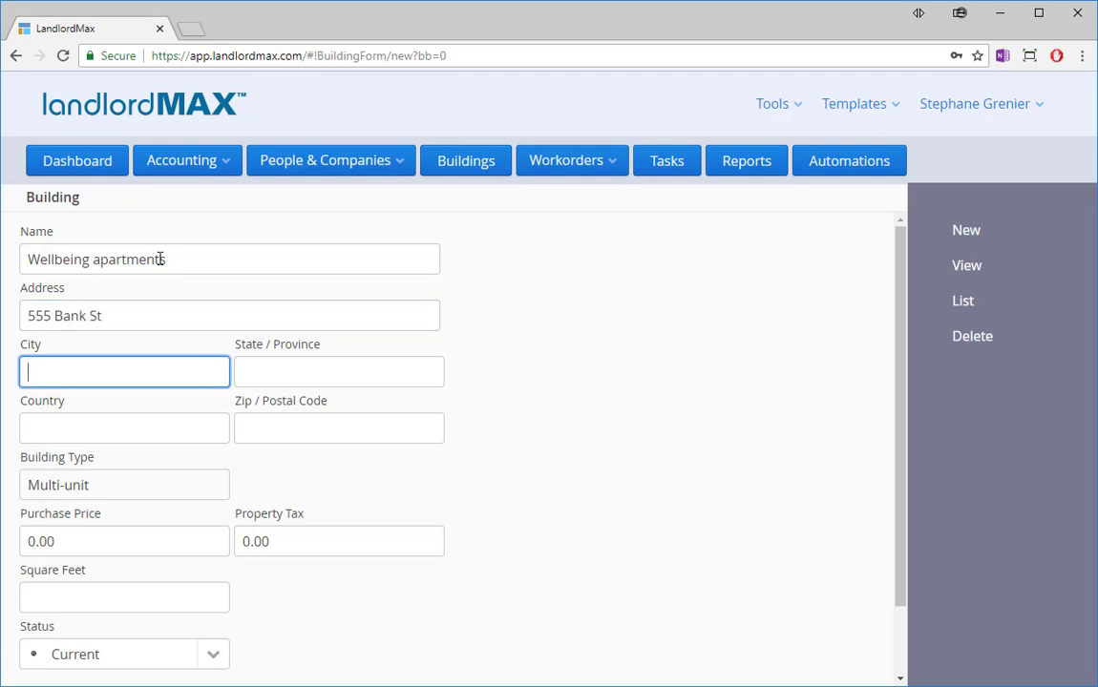
pyautogui.write('Dallas')
pyautogui.press('Tab')
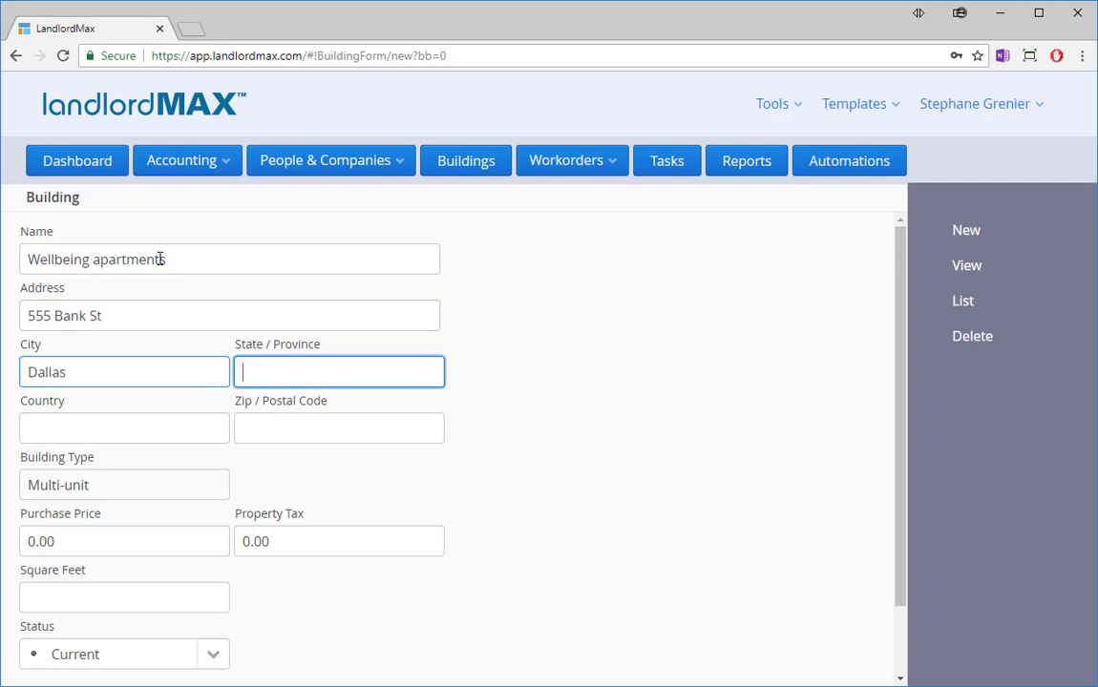
pyautogui.write('Texas')
pyautogui.press('Tab')
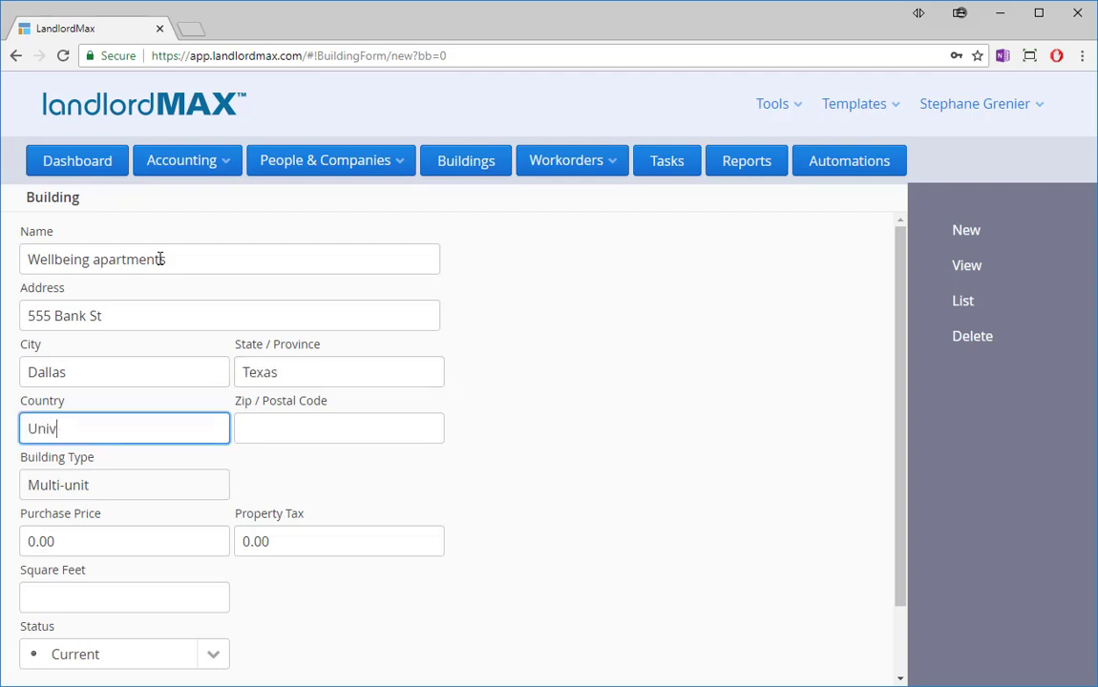
pyautogui.write('United States')
pyautogui.press('Tab')
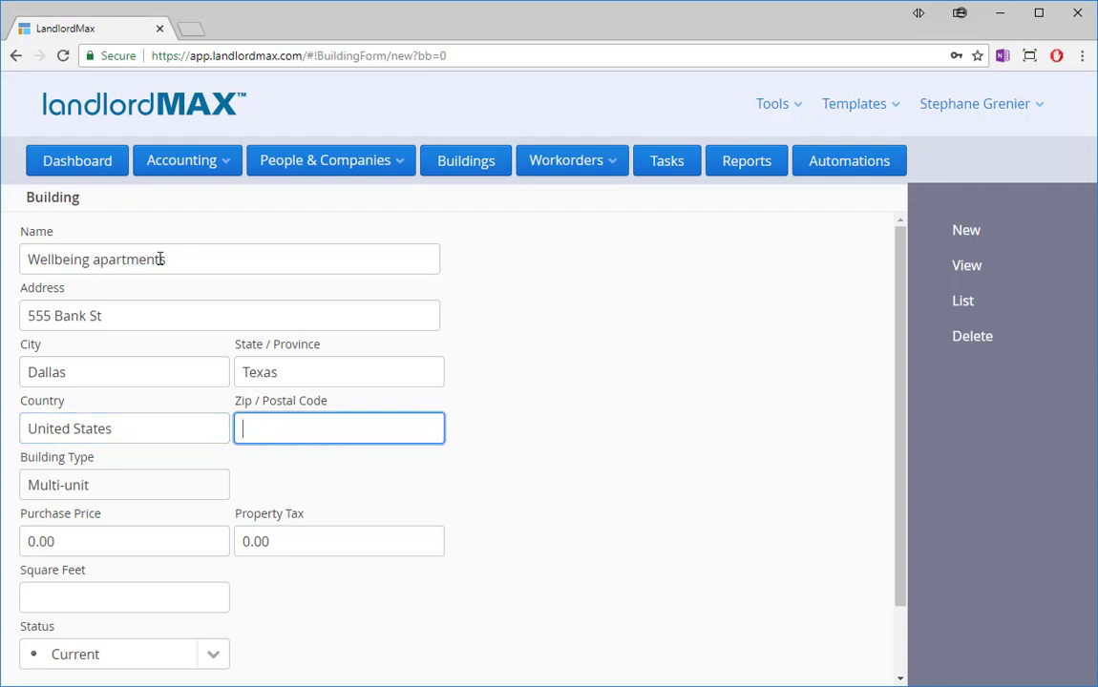
# Save the new multi-unit building, leaving the postal code, price, tax and square feet fields unfilled and the status as Current.
pyautogui.press('Tab')
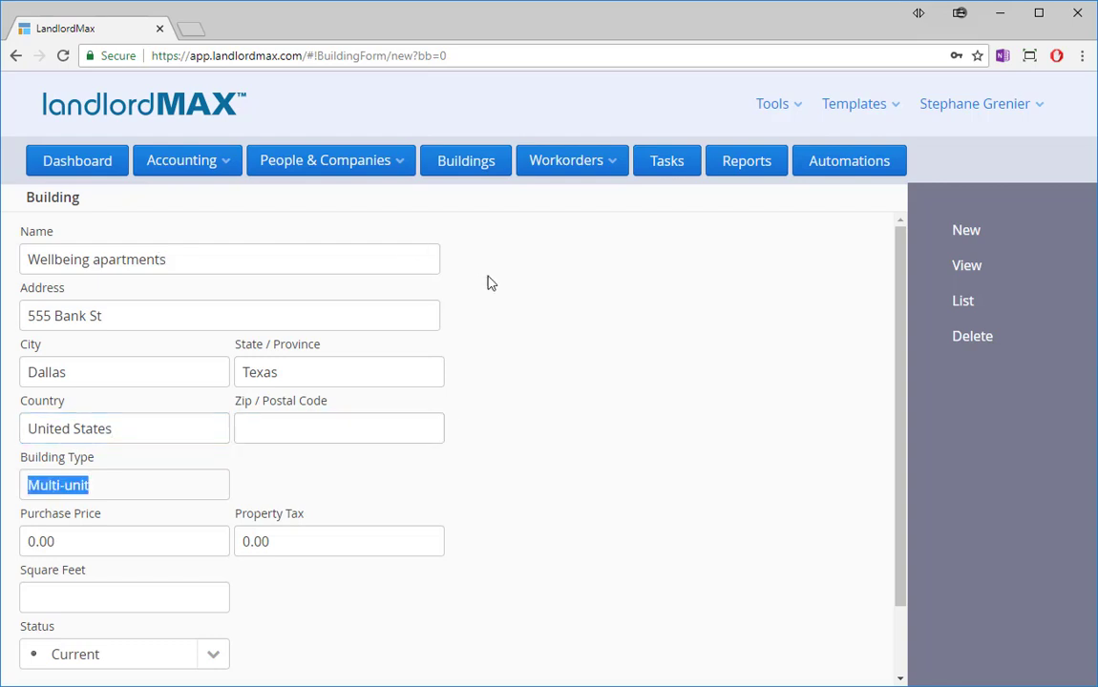
pyautogui.scroll(-2, 497, 458)
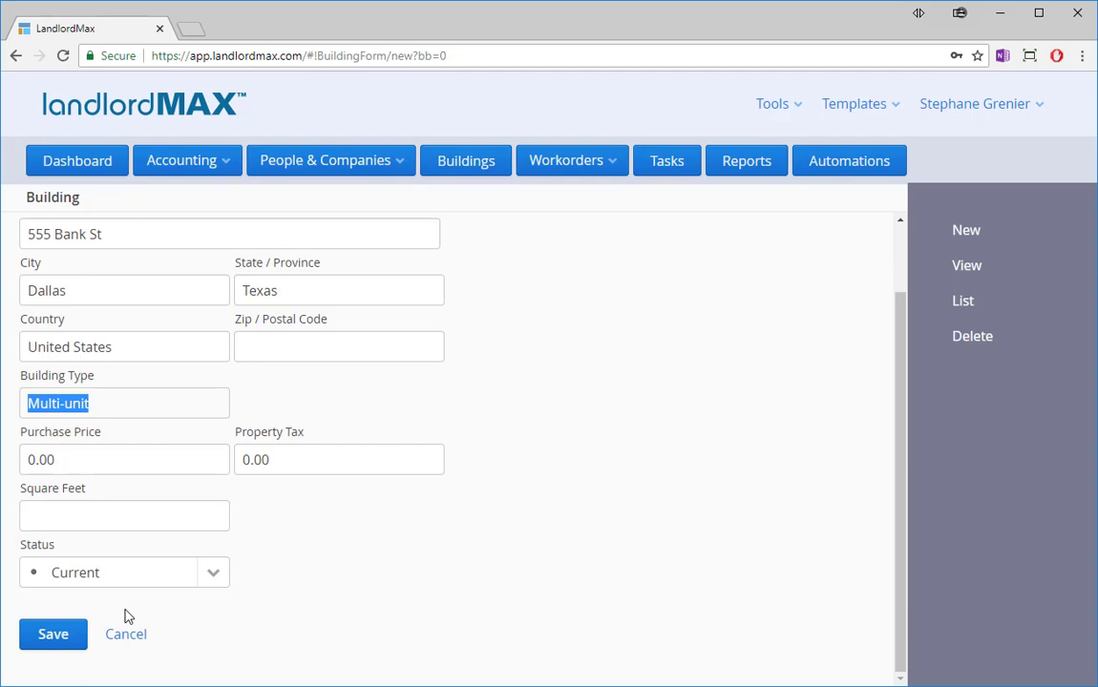
pyautogui.click(45, 635)
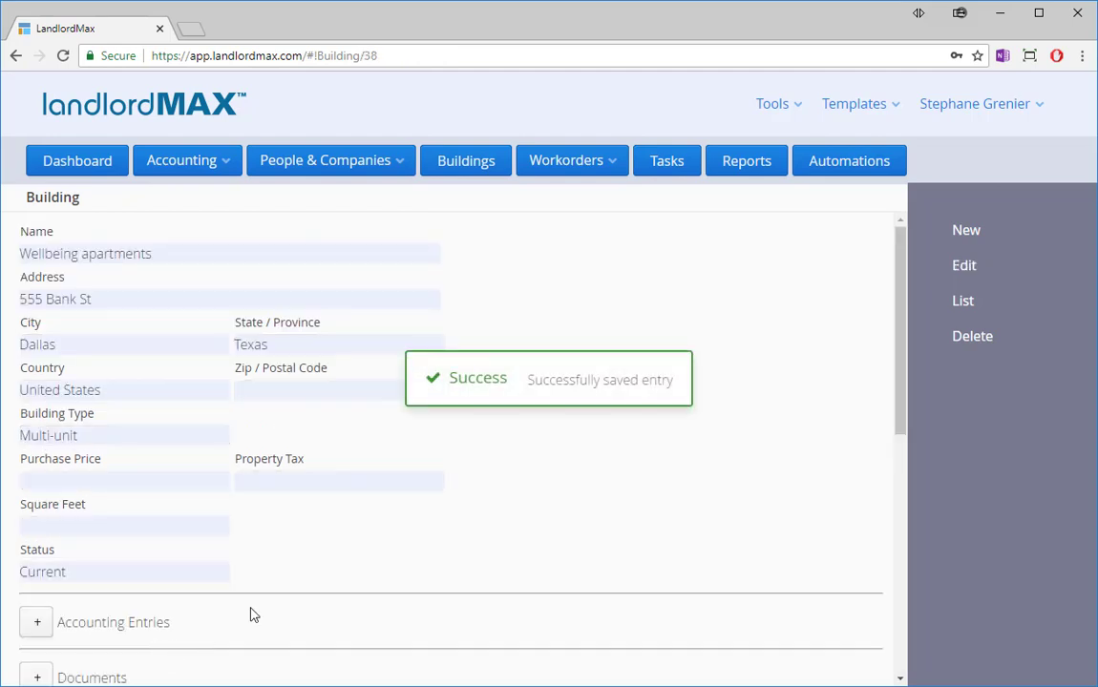
# Look over the saved building's details and related record sections, expanding the Tenants section.
pyautogui.scroll(-1, 484, 409)
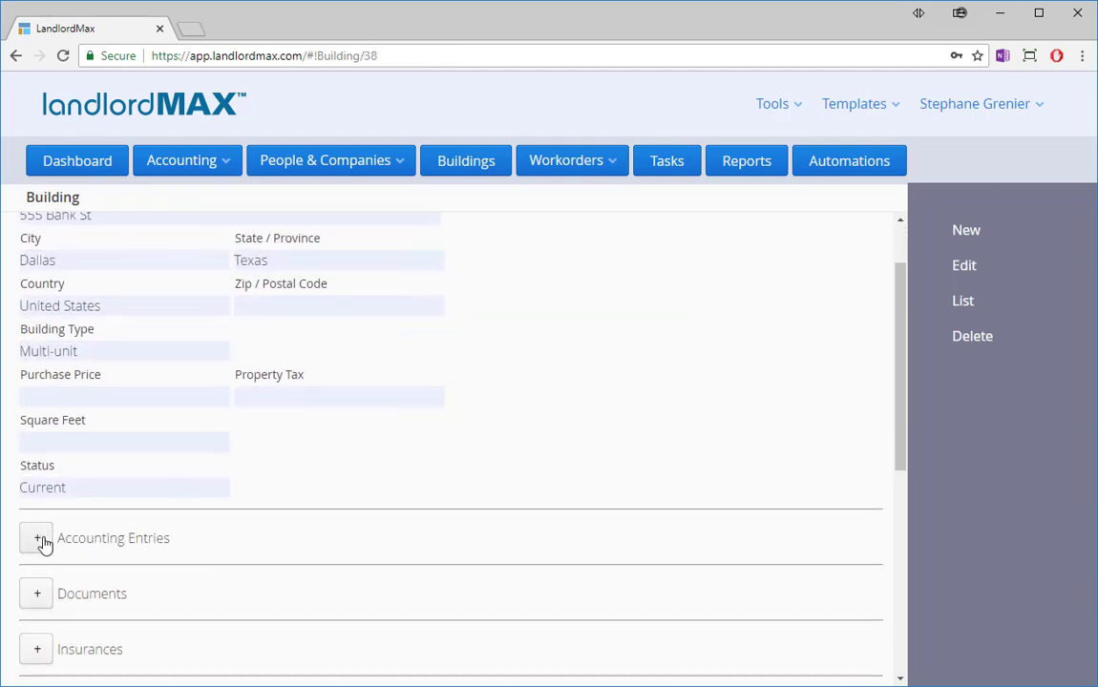
pyautogui.scroll(-2, 229, 551)
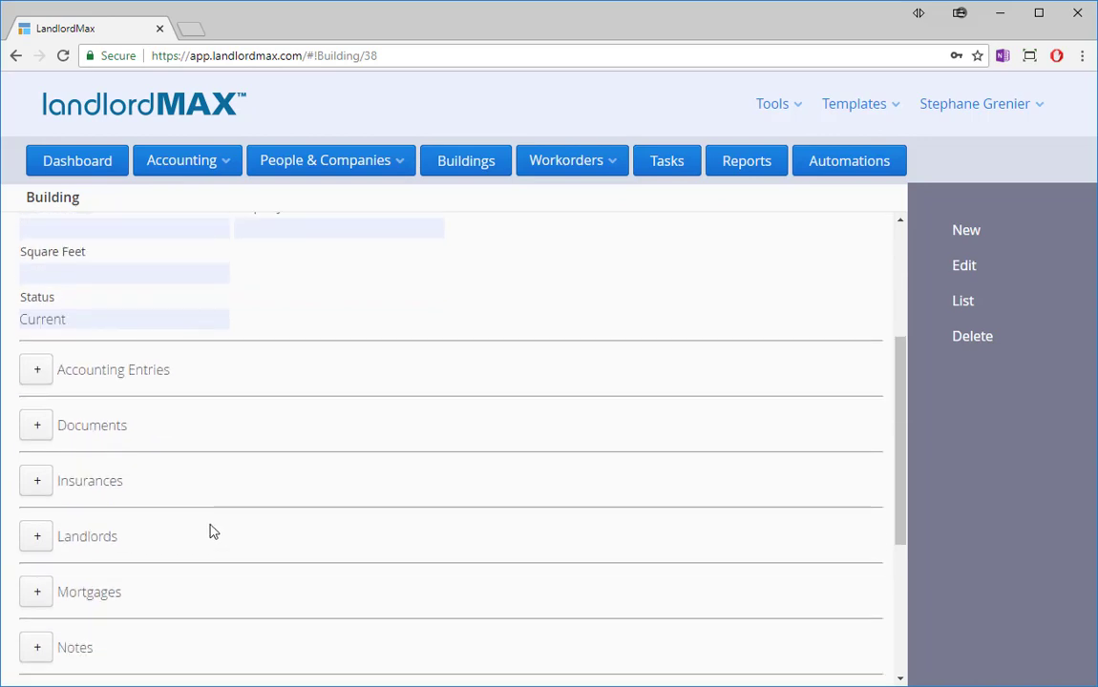
pyautogui.scroll(-1, 211, 534)
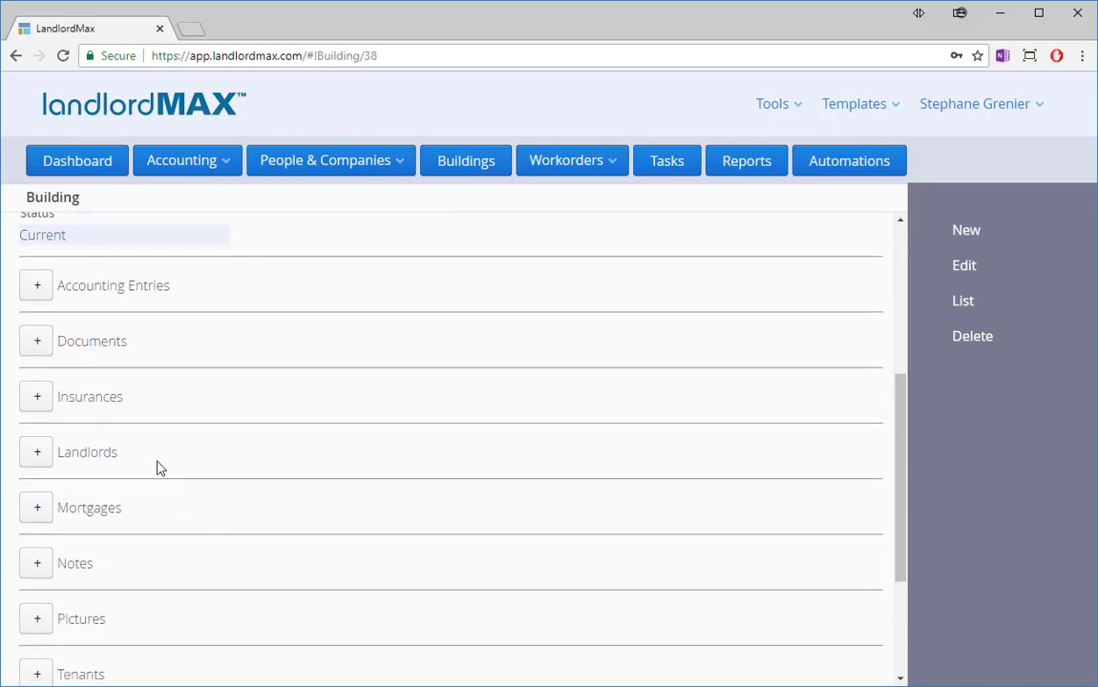
pyautogui.scroll(-2, 162, 482)
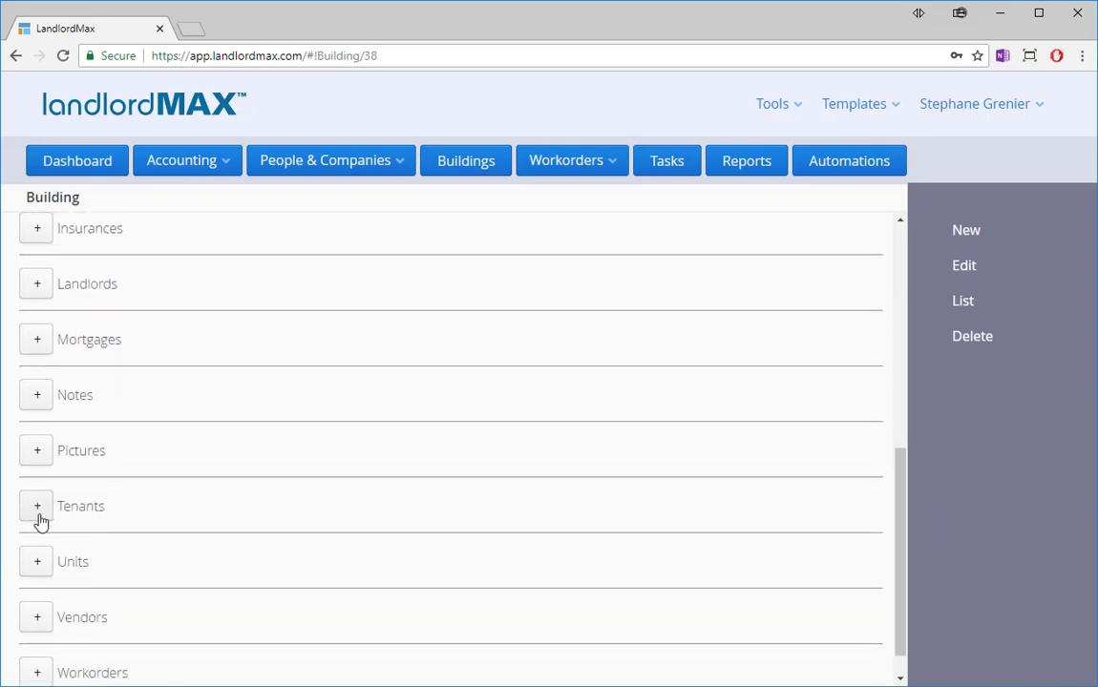
pyautogui.scroll(6, 250, 496)
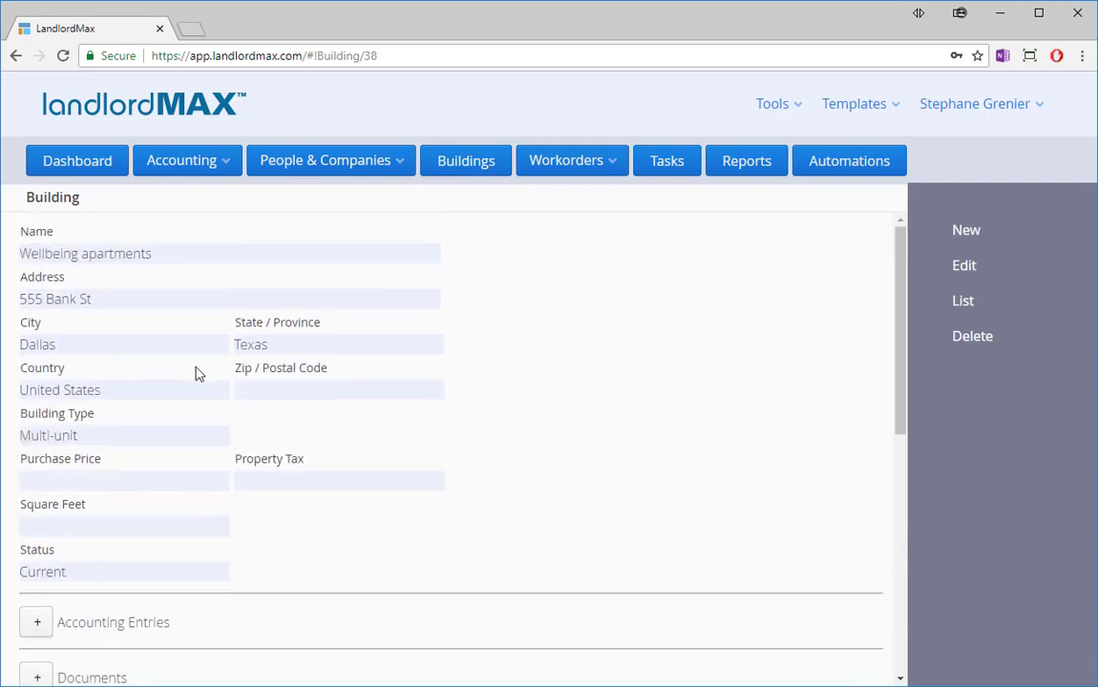
pyautogui.scroll(-7, 187, 449)
pyautogui.click(38, 471)
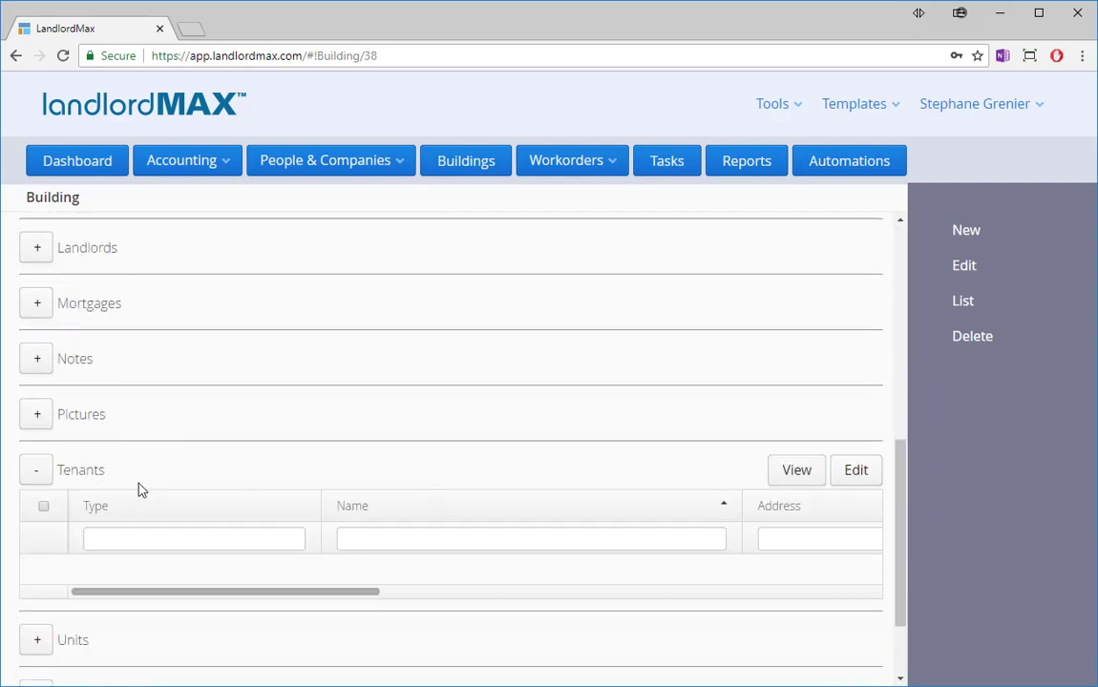
pyautogui.scroll(-1, 200, 496)
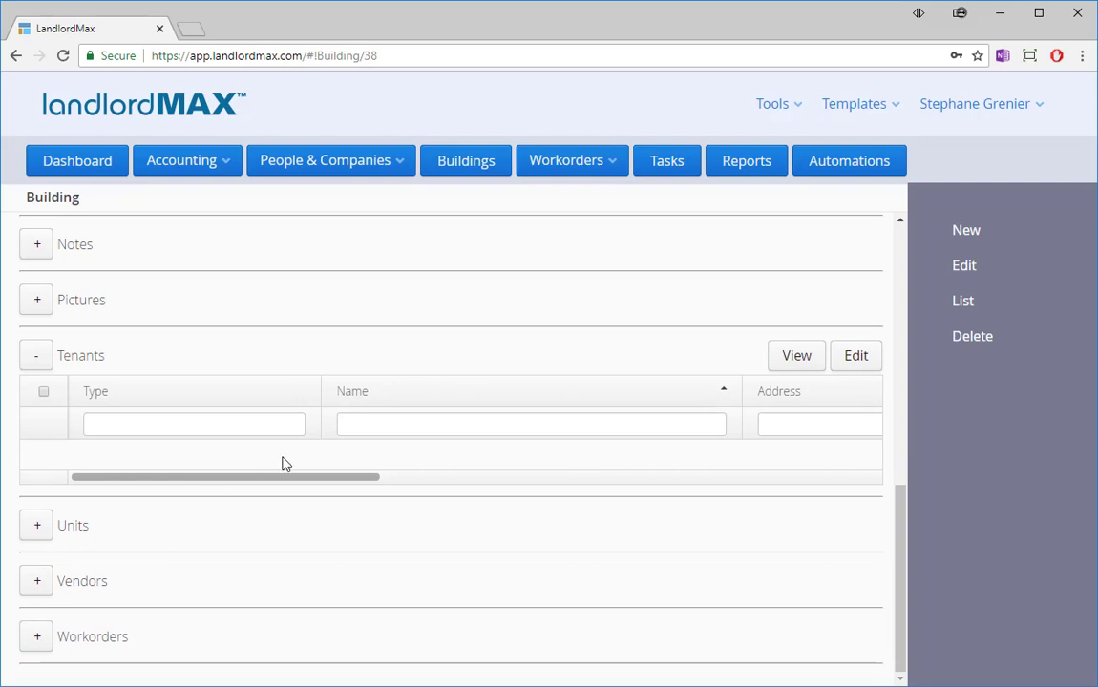
# Start a new unit from the building's Units section with the Tenants section collapsed, and set its unit number to 1.
pyautogui.click(38, 527)
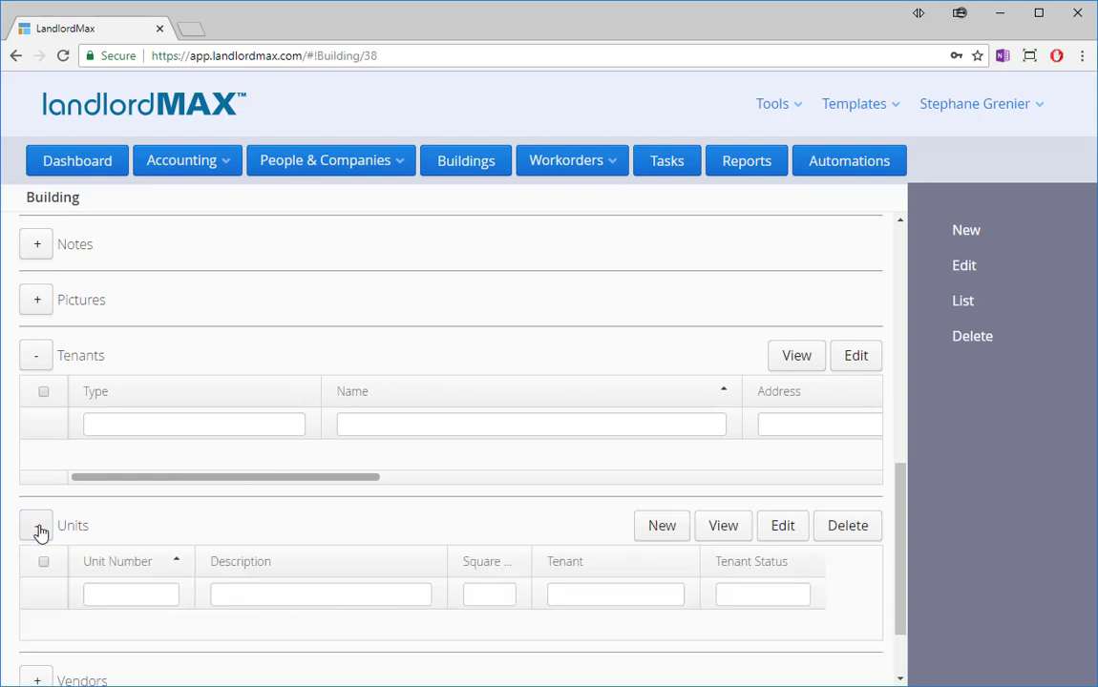
pyautogui.click(37, 355)
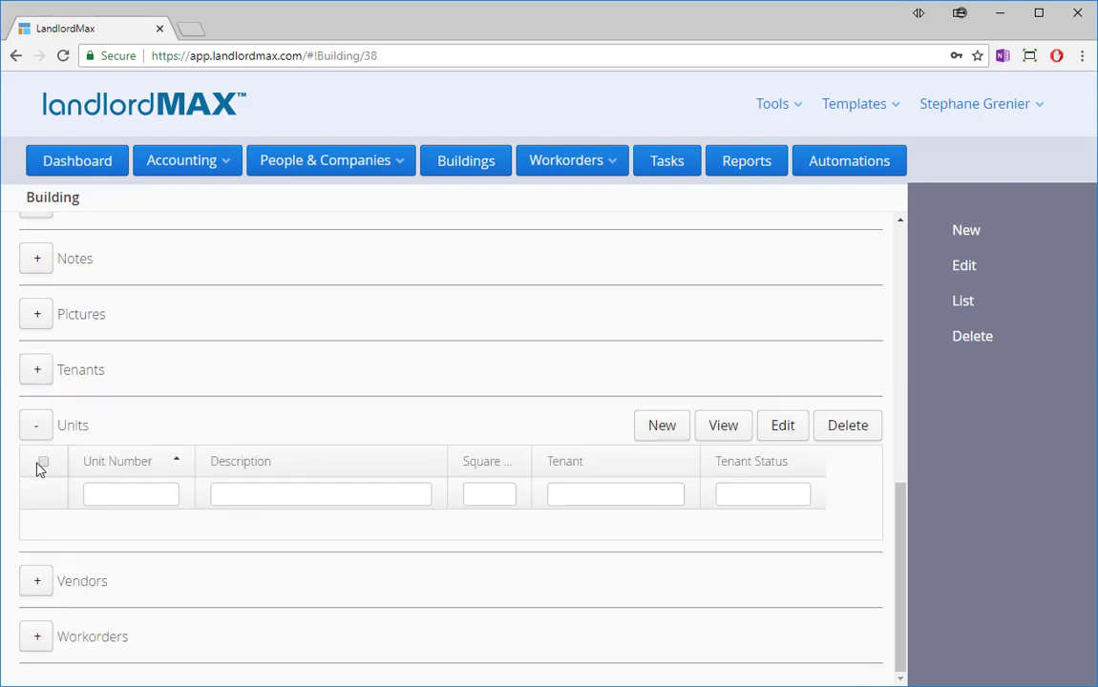
pyautogui.click(671, 432)
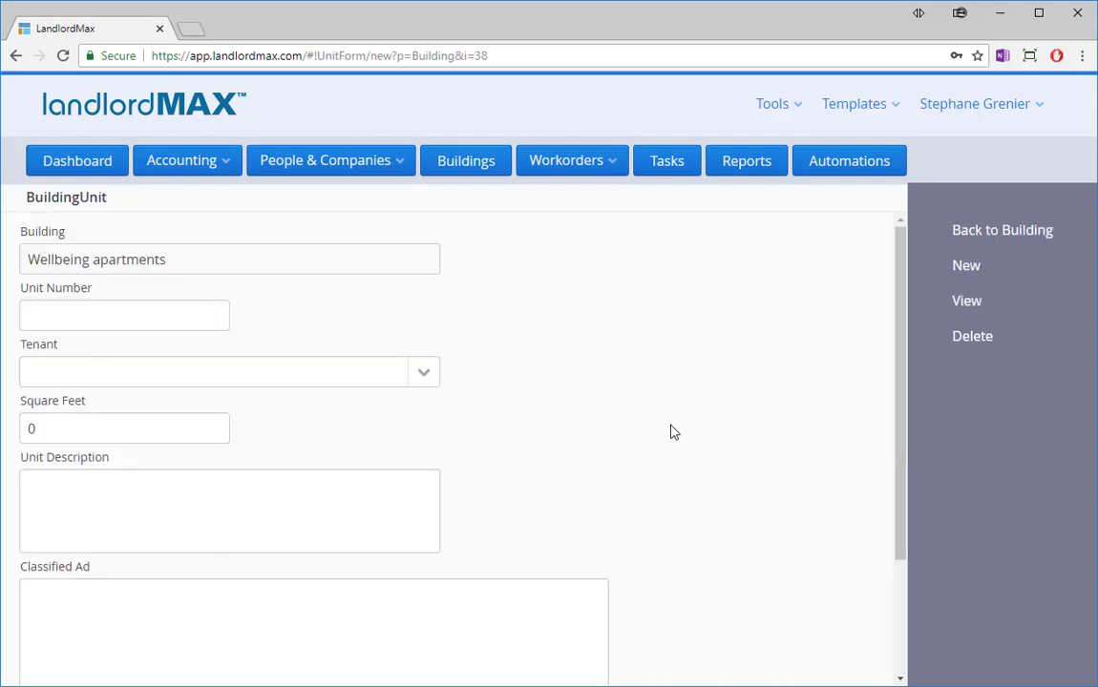
pyautogui.click(73, 324)
pyautogui.write('1')
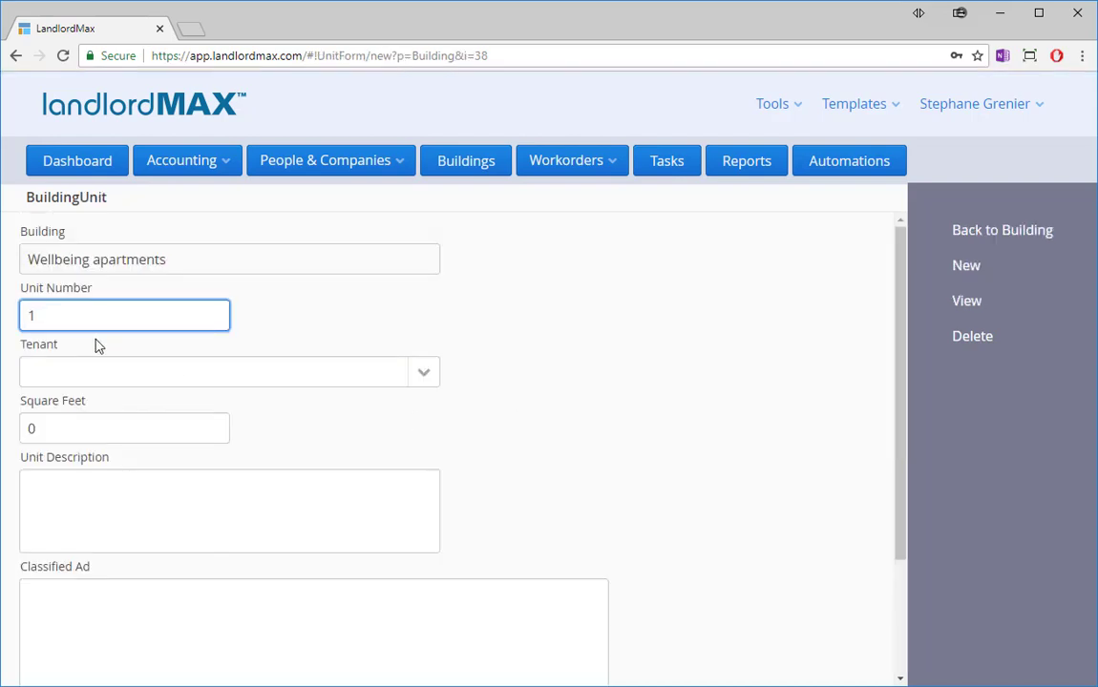
# Complete the unit number as 1a, set its square feet to 1200, and save the unit with the description and classified ad blank.
pyautogui.write('a')
pyautogui.press('Tab')
pyautogui.write('1200')
pyautogui.press('Tab')
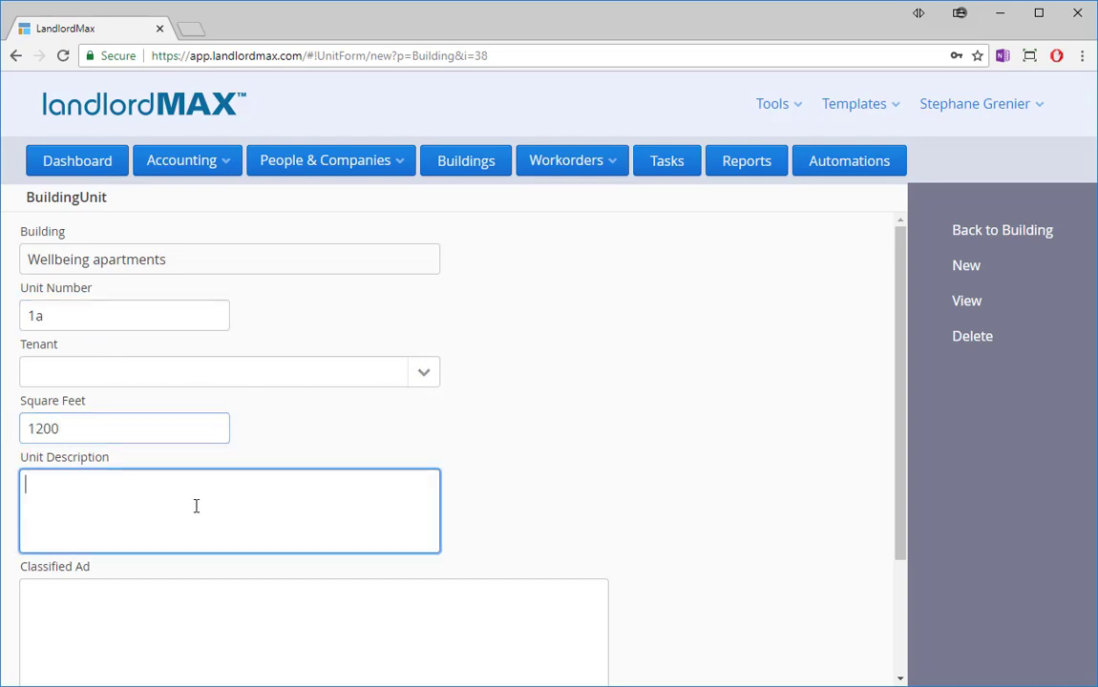
pyautogui.scroll(-3, 103, 500)
pyautogui.click(66, 568)
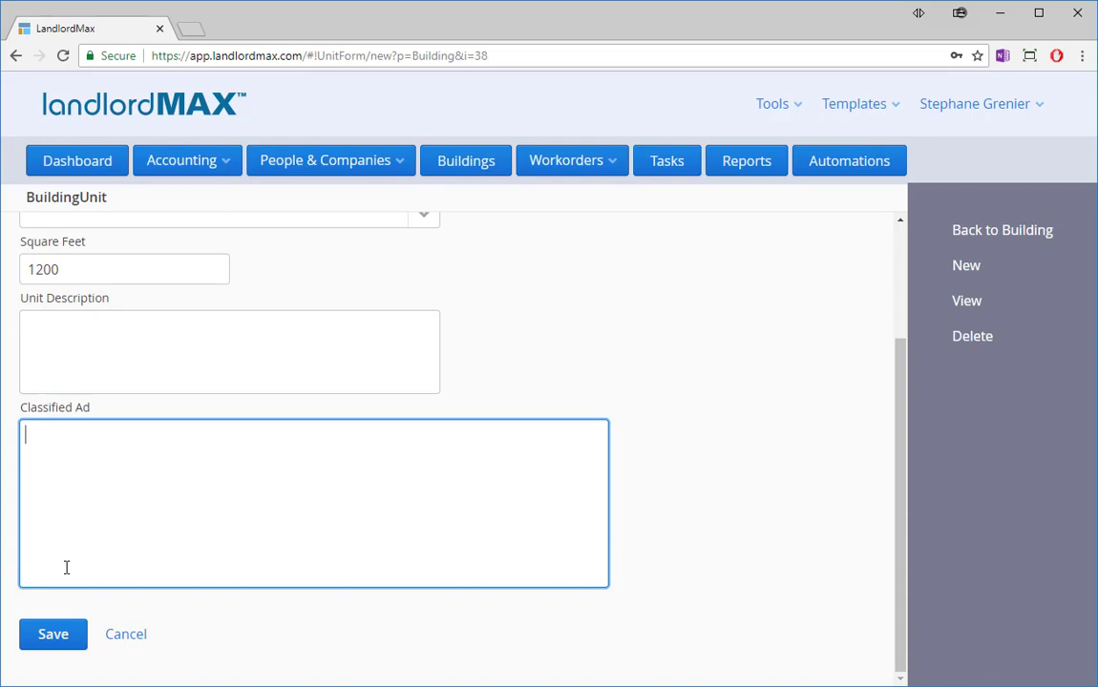
pyautogui.click(50, 642)
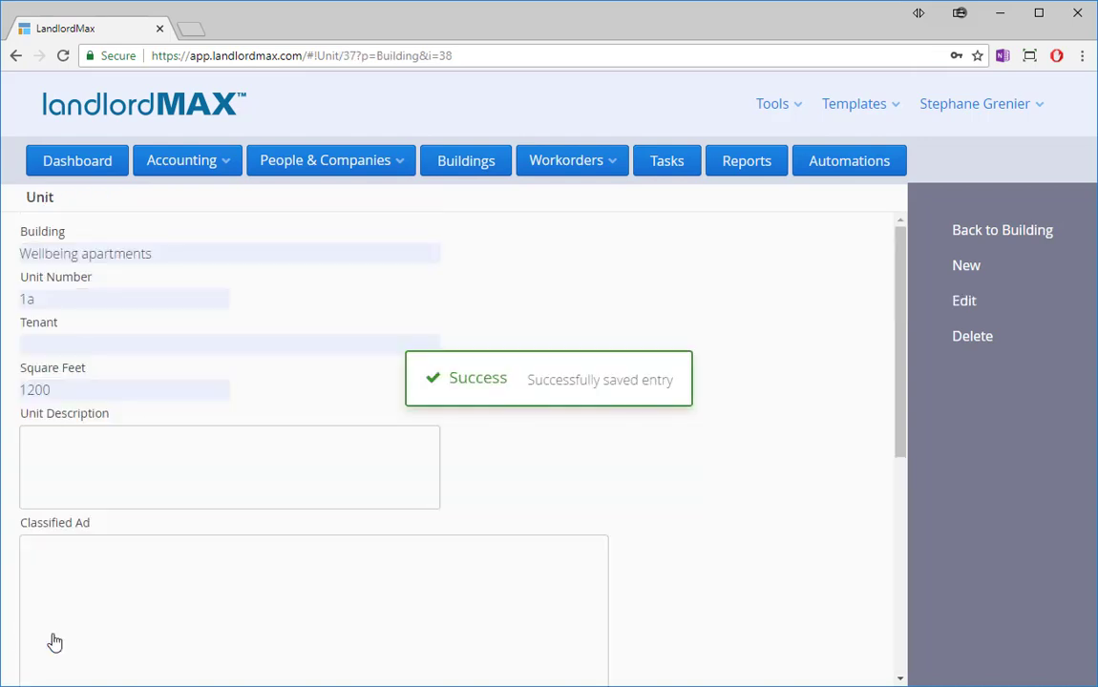
# Add another unit to Wellbeing apartments with unit number 2a and 1000 square feet, and save it.
pyautogui.click(965, 270)
pyautogui.click(74, 312)
pyautogui.write('2')
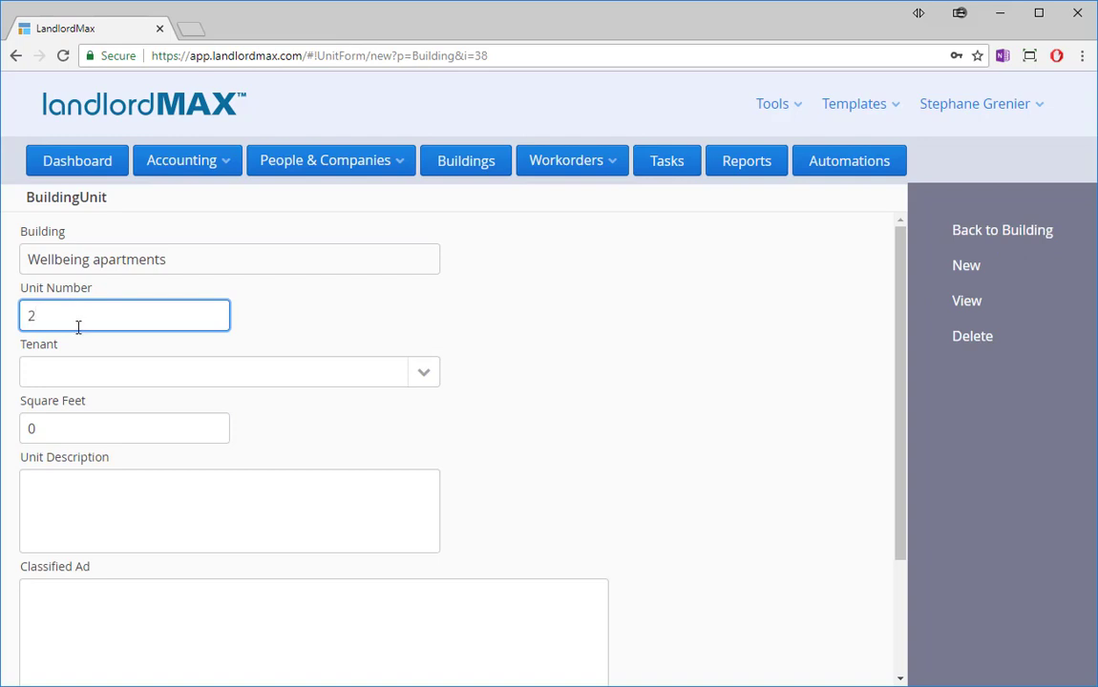
pyautogui.write('a')
pyautogui.click(125, 420)
pyautogui.write('1000')
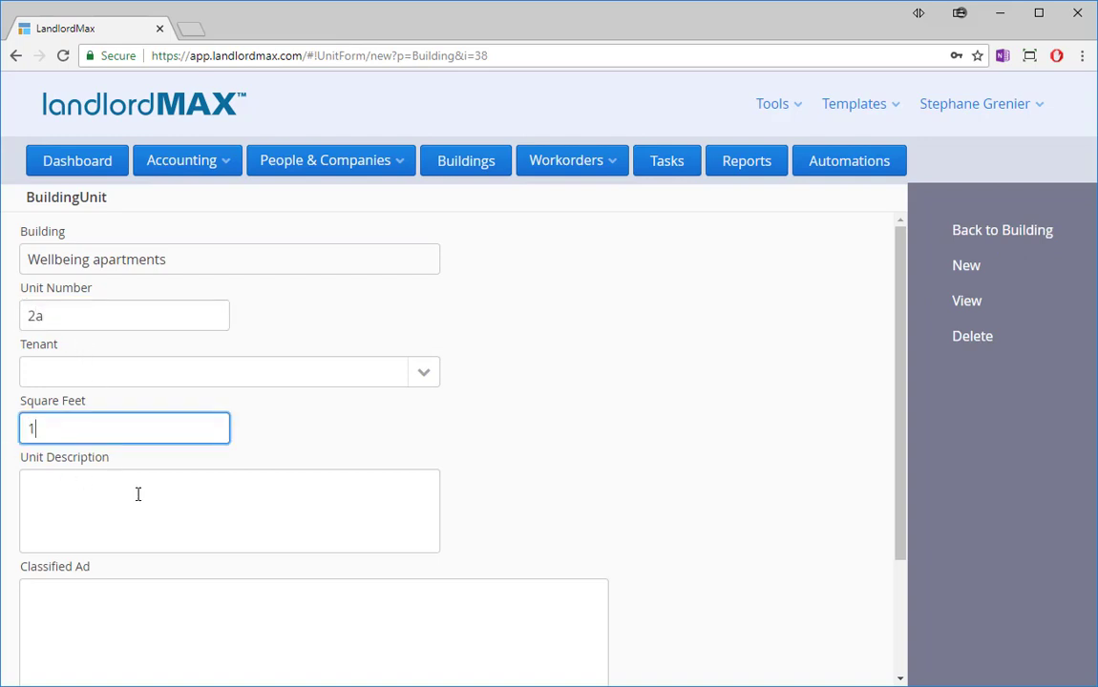
pyautogui.click(503, 496)
pyautogui.scroll(-1, 364, 491)
pyautogui.scroll(-1, 364, 491)
pyautogui.click(60, 637)
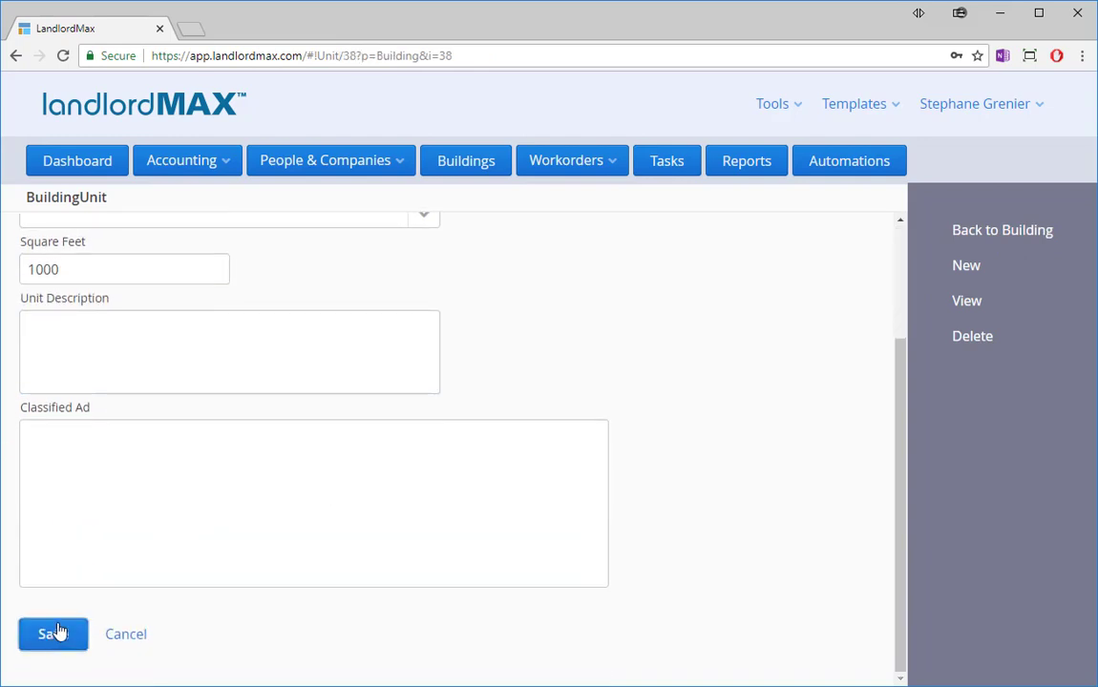
# Return to the building record and expand its Units section to review the saved units.
pyautogui.click(1011, 234)
pyautogui.scroll(-6, 186, 426)
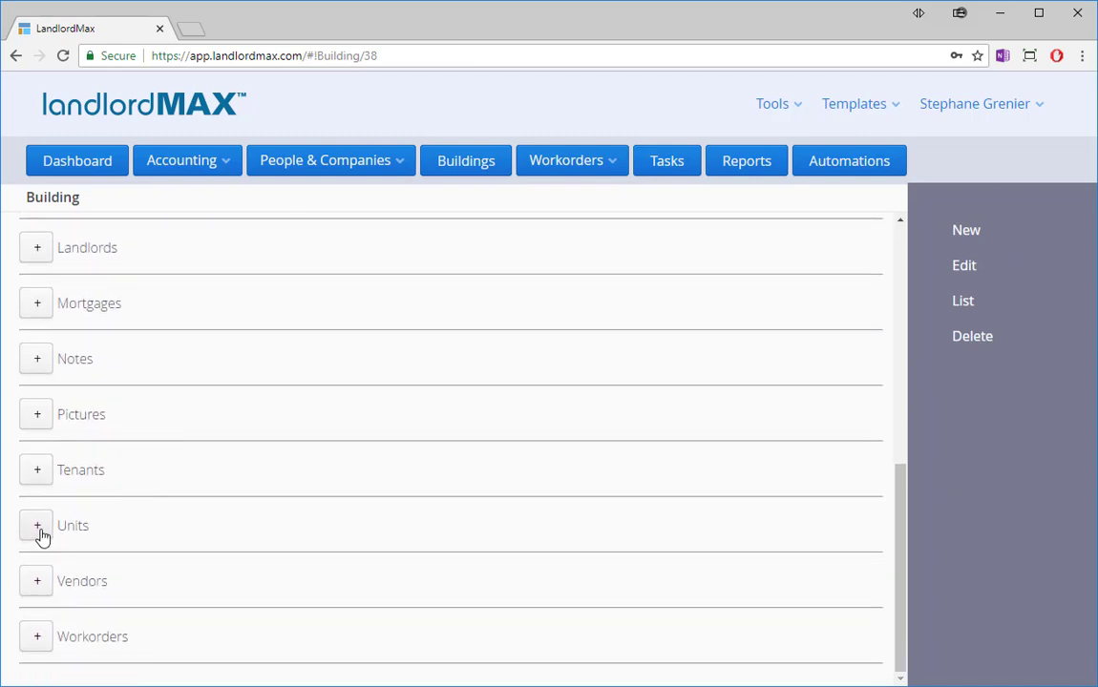
pyautogui.click(37, 526)
pyautogui.scroll(-2, 205, 496)
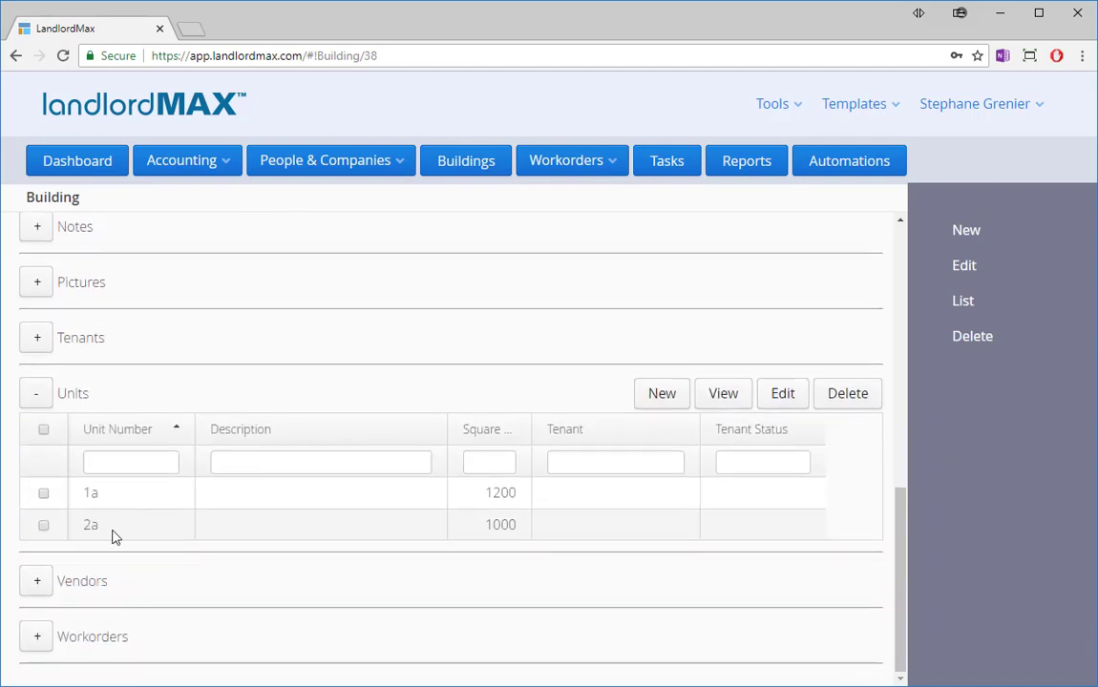
# Widen the Square Feet column in the units table, filter the units by 1000 square feet, and clear the filter.
pyautogui.click(501, 462)
pyautogui.moveTo(534, 429); pyautogui.dragTo(571, 436)
pyautogui.click(500, 462)
pyautogui.write('10')
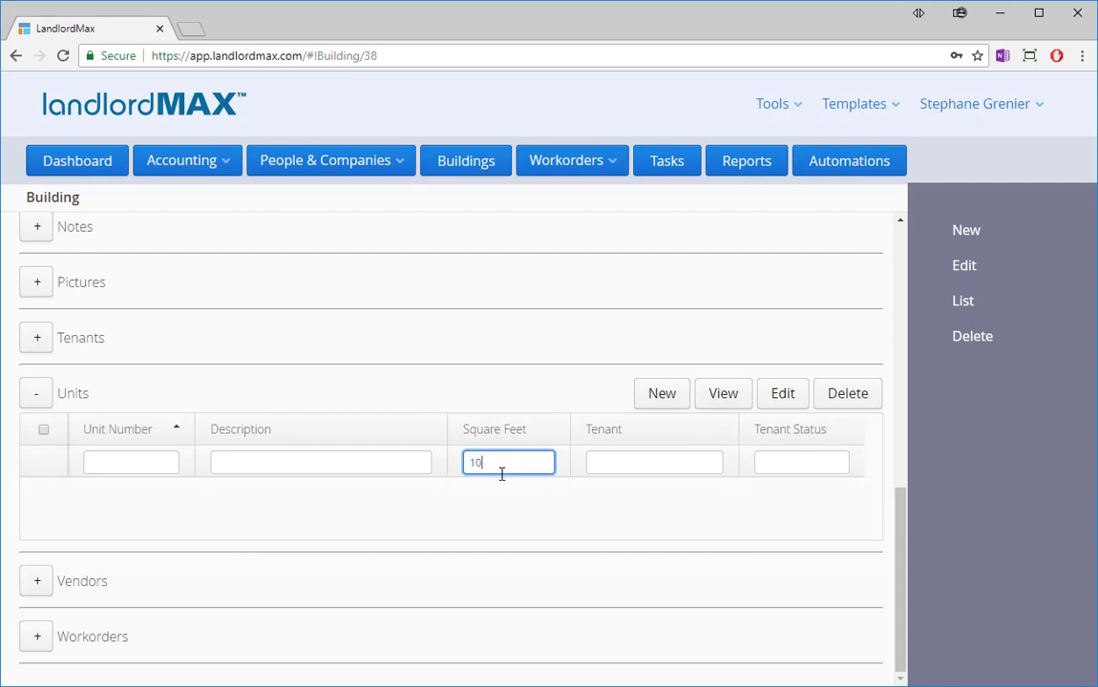
pyautogui.write('00')
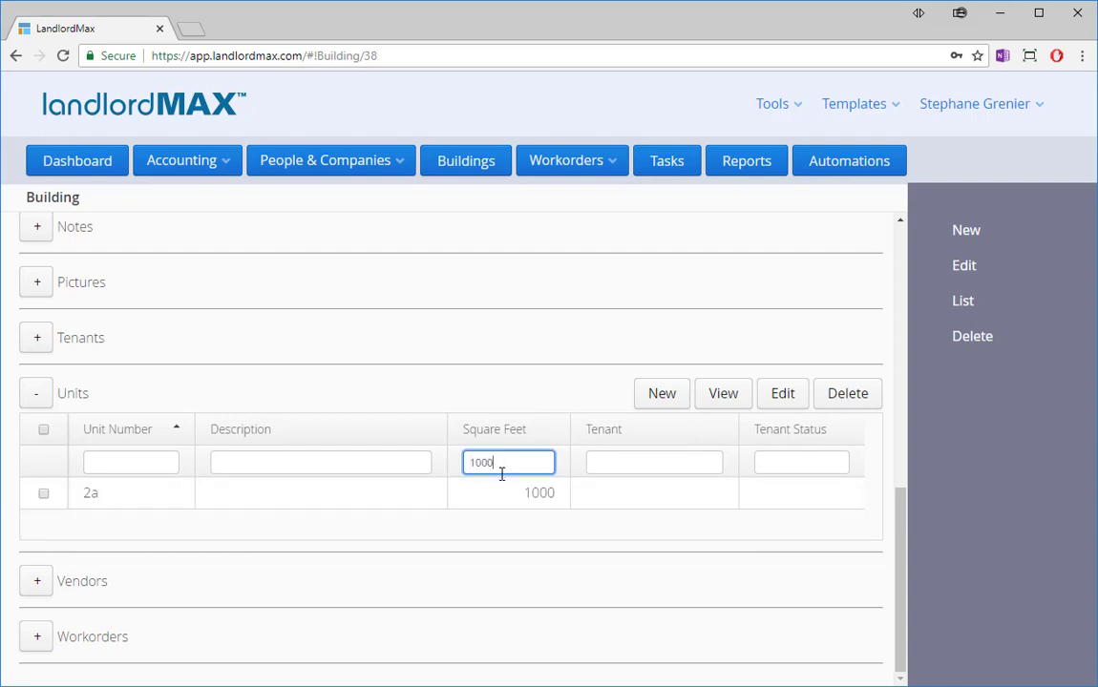
pyautogui.doubleClick(495, 468)
pyautogui.press('BackSpace')
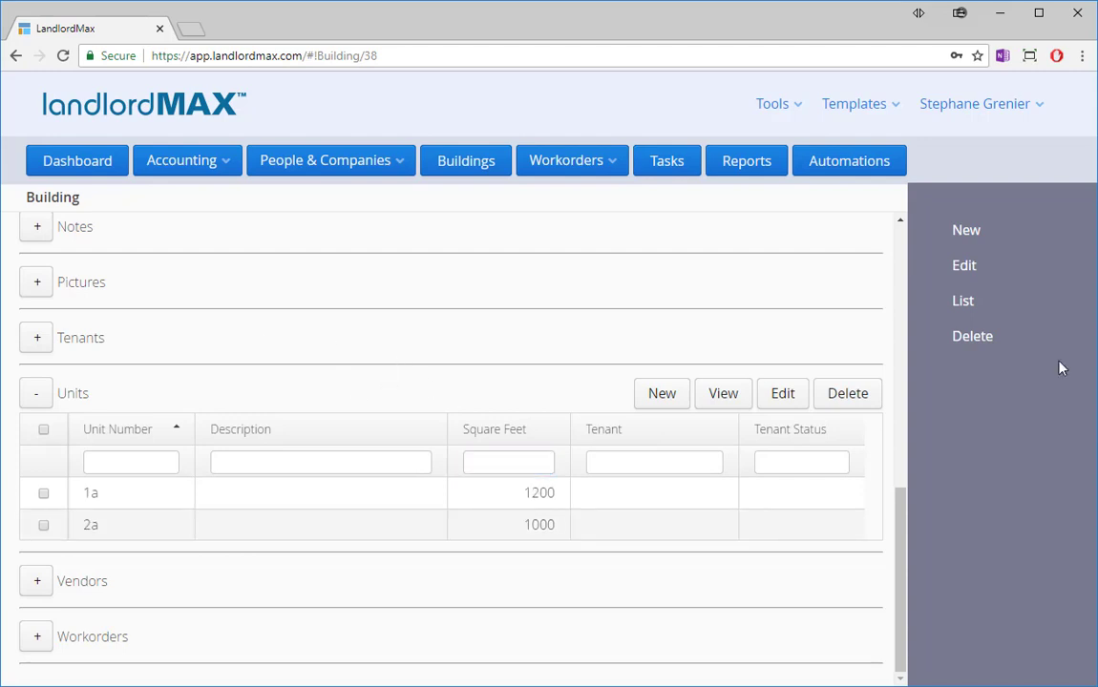
# Go back to the buildings list, filter it by the name "well", and clear the filter.
pyautogui.click(961, 301)
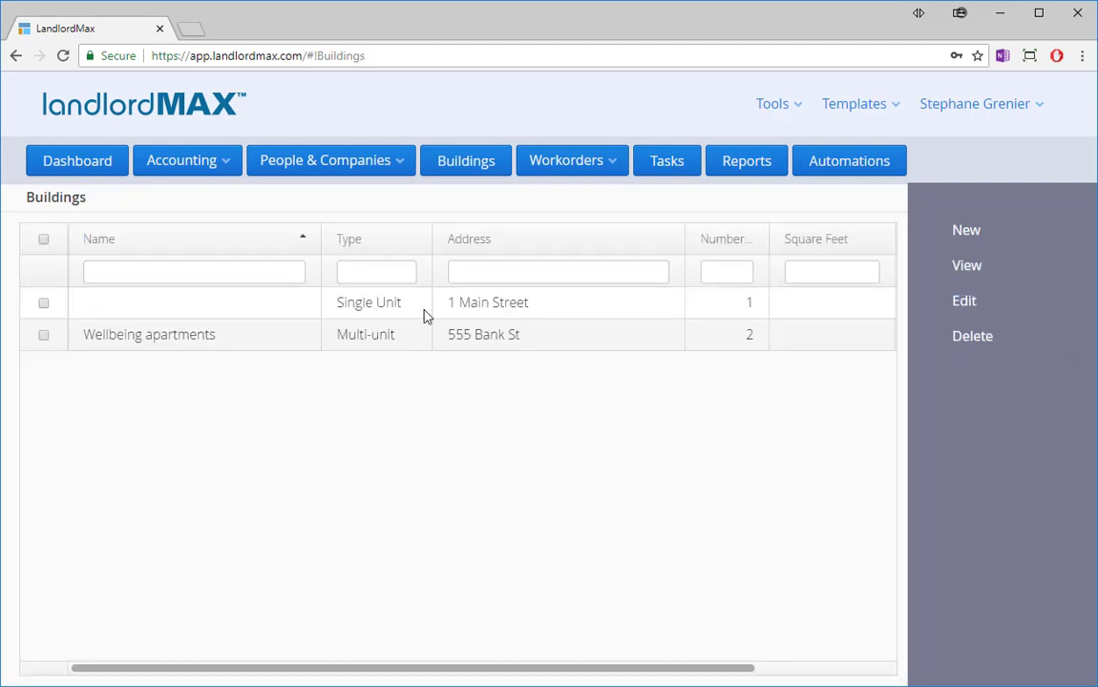
pyautogui.click(505, 275)
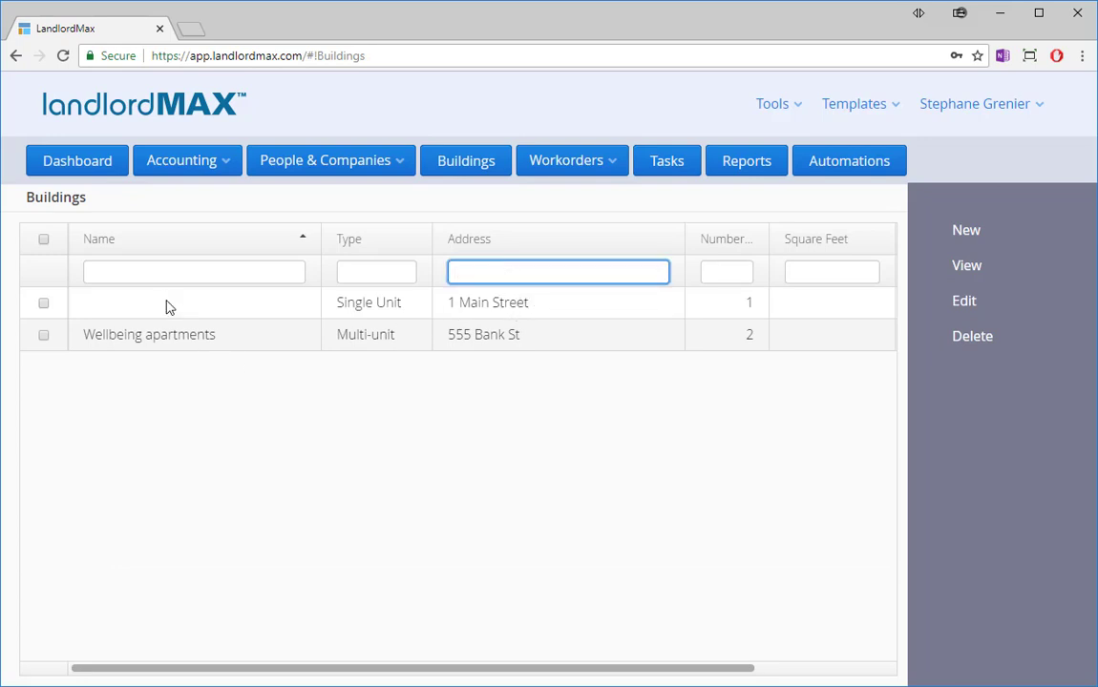
pyautogui.click(172, 270)
pyautogui.write('well')
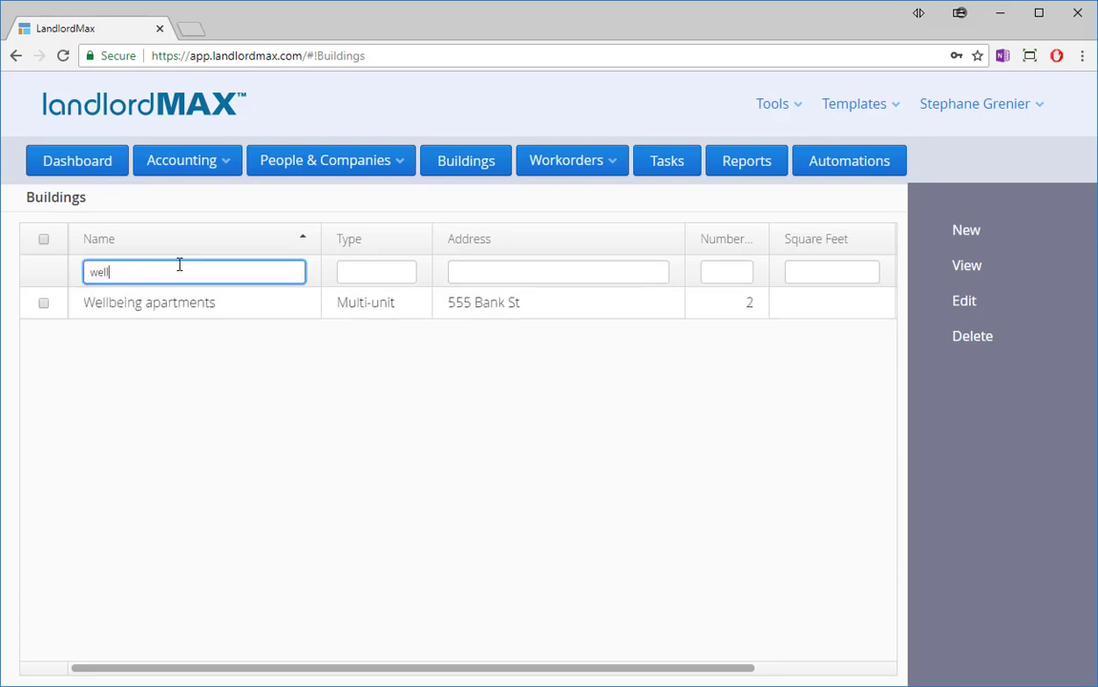
pyautogui.doubleClick(178, 265)
pyautogui.press('BackSpace')
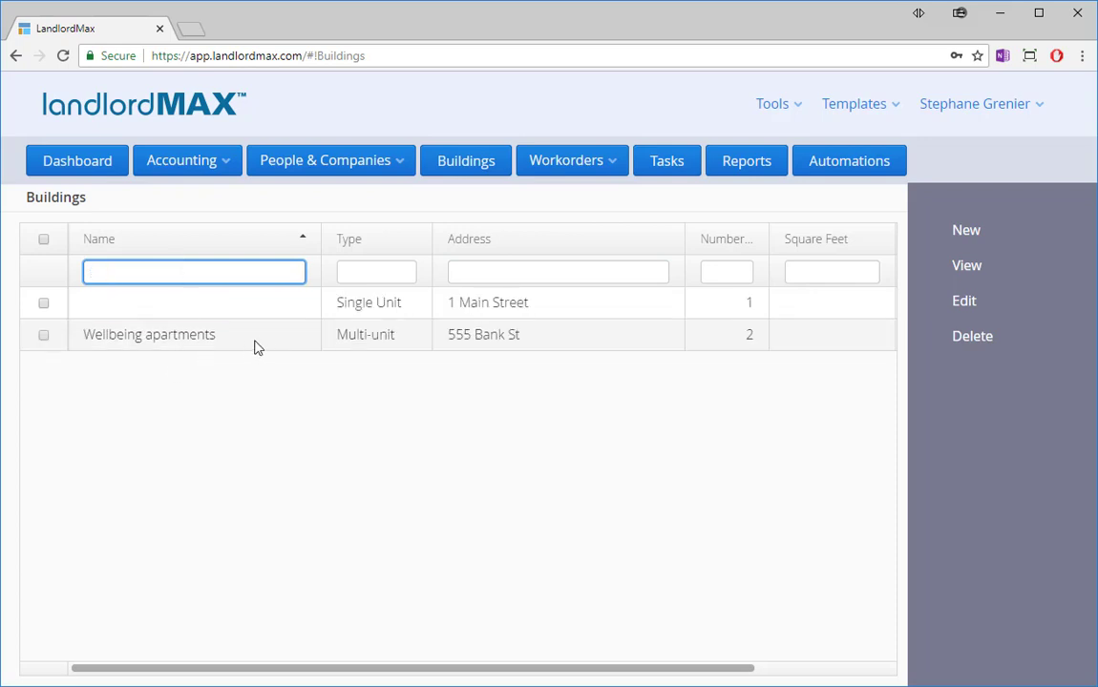
# Open the Wellbeing apartments record from the buildings list and expand its Units section.
pyautogui.click(43, 336)
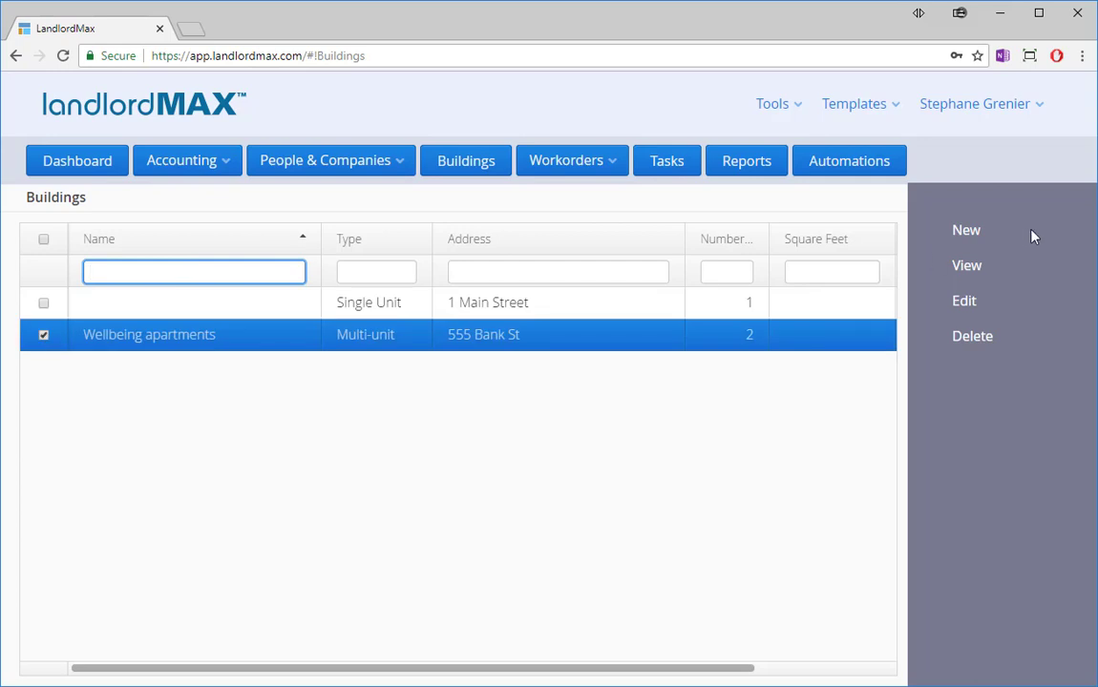
pyautogui.click(971, 273)
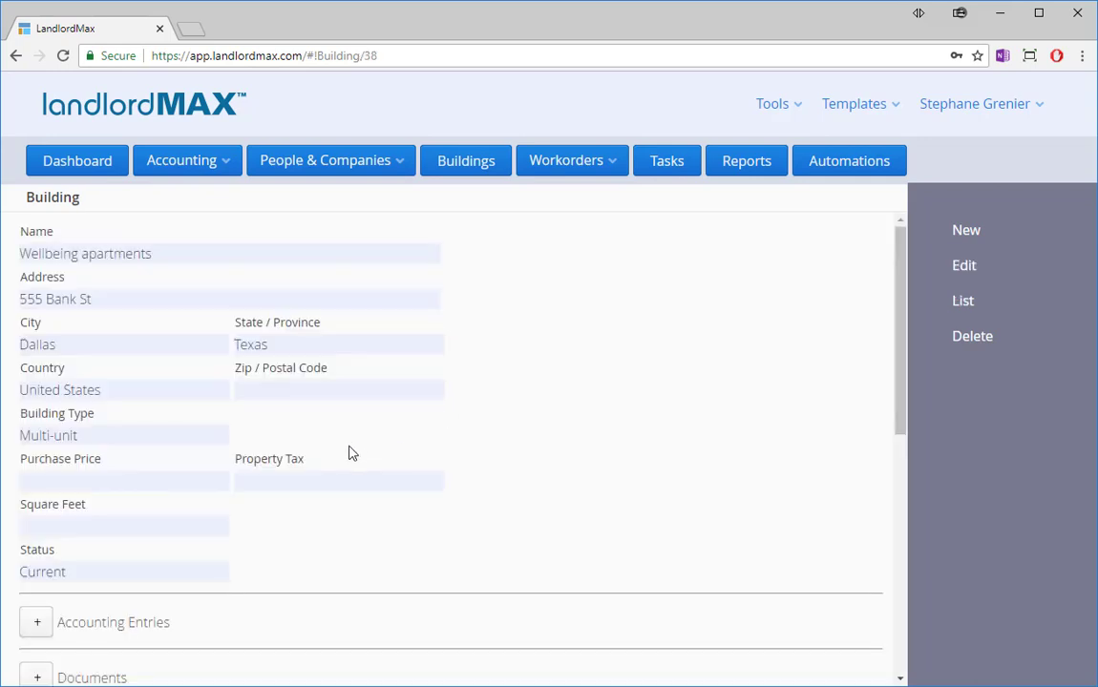
pyautogui.scroll(-10, 287, 468)
pyautogui.click(38, 525)
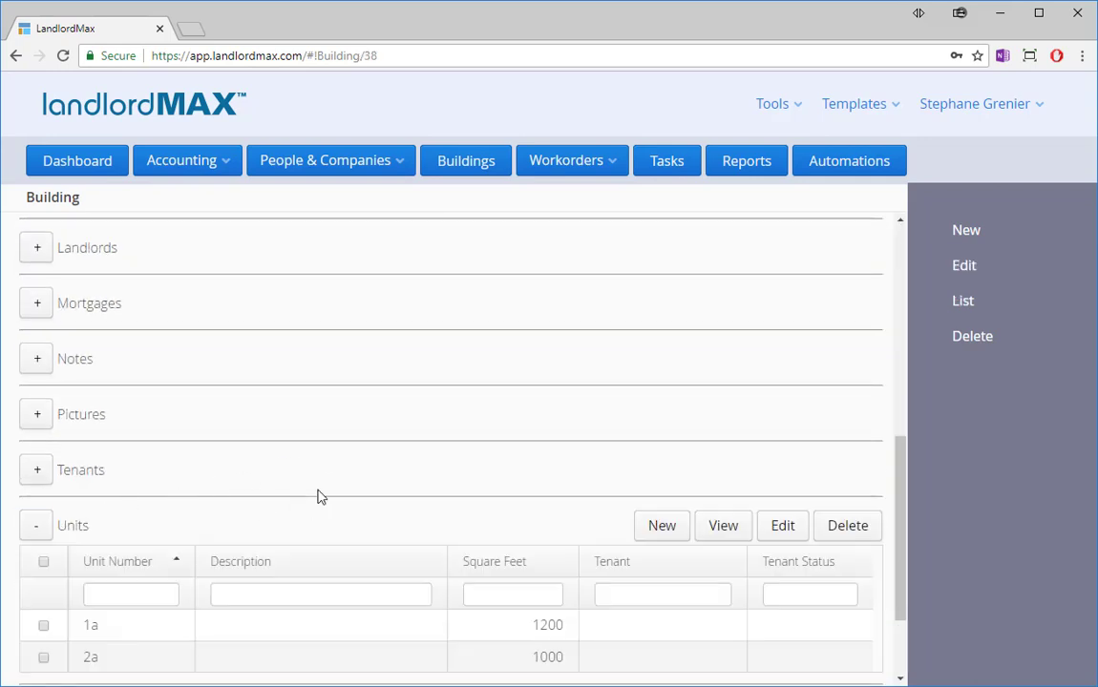
# Change unit 1a's square feet to 1000 directly in the units table, save the row, and return to the building's main details.
pyautogui.doubleClick(506, 496)
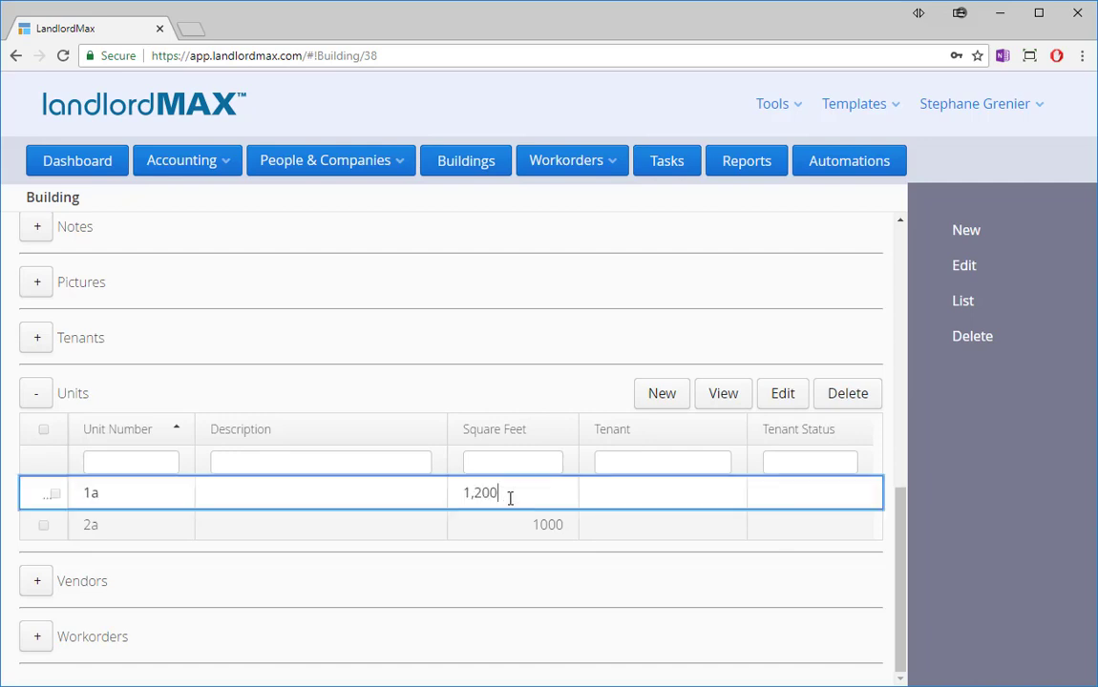
pyautogui.hotkey('ctrl', 'a')
pyautogui.write('1000')
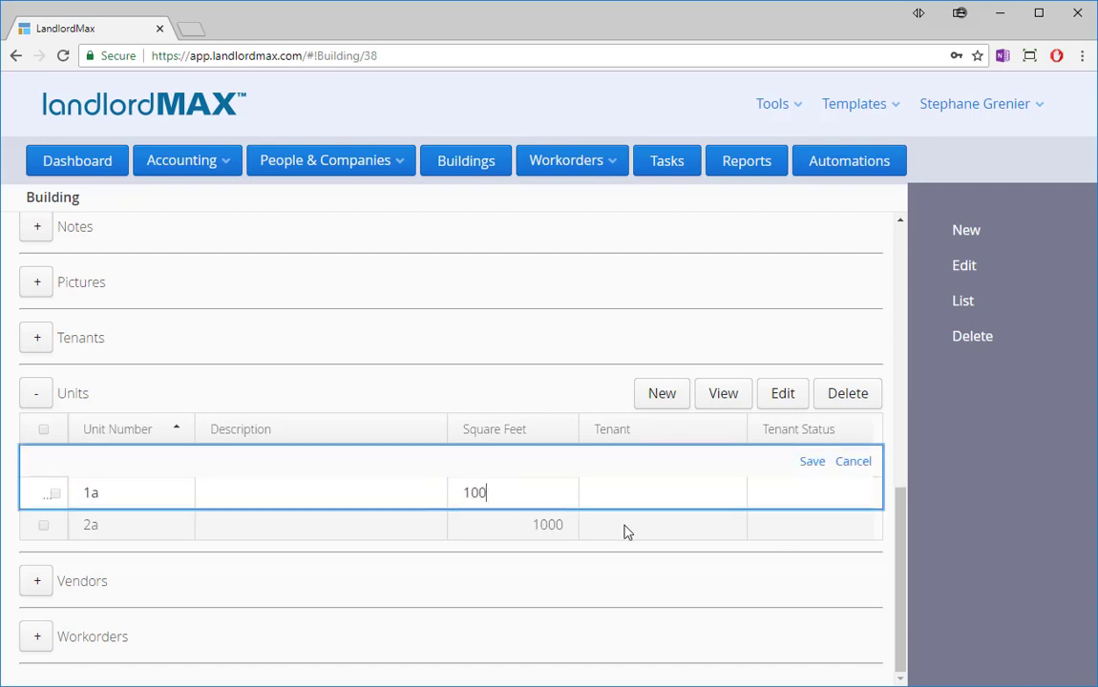
pyautogui.click(812, 462)
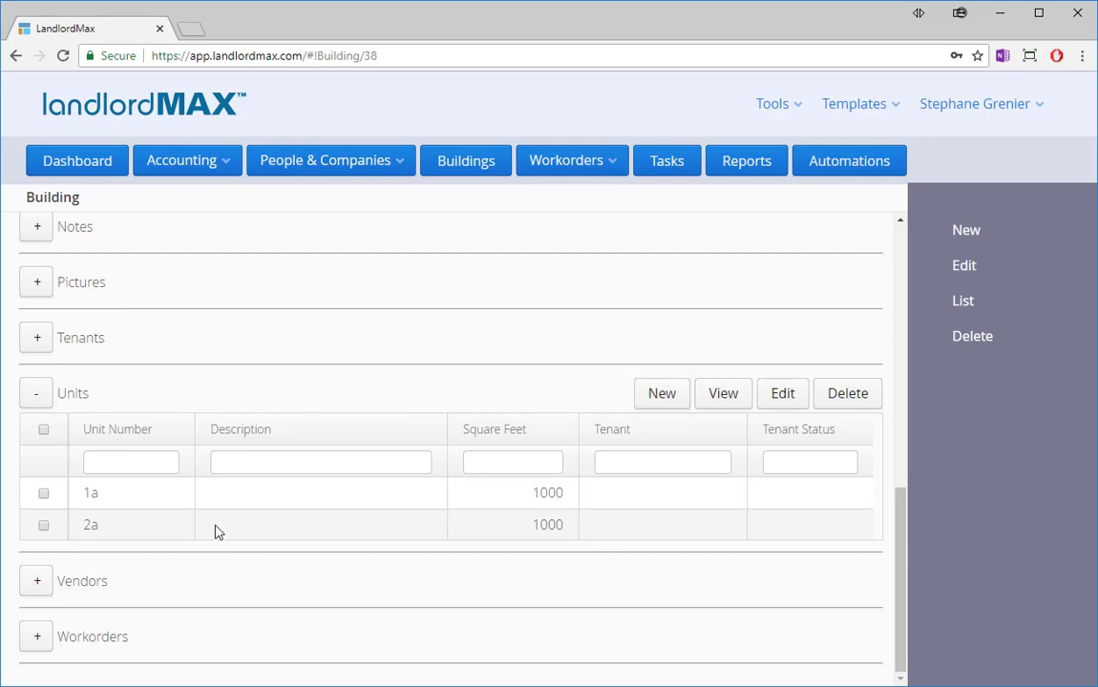
pyautogui.scroll(3, 131, 478)
pyautogui.scroll(5, 575, 492)
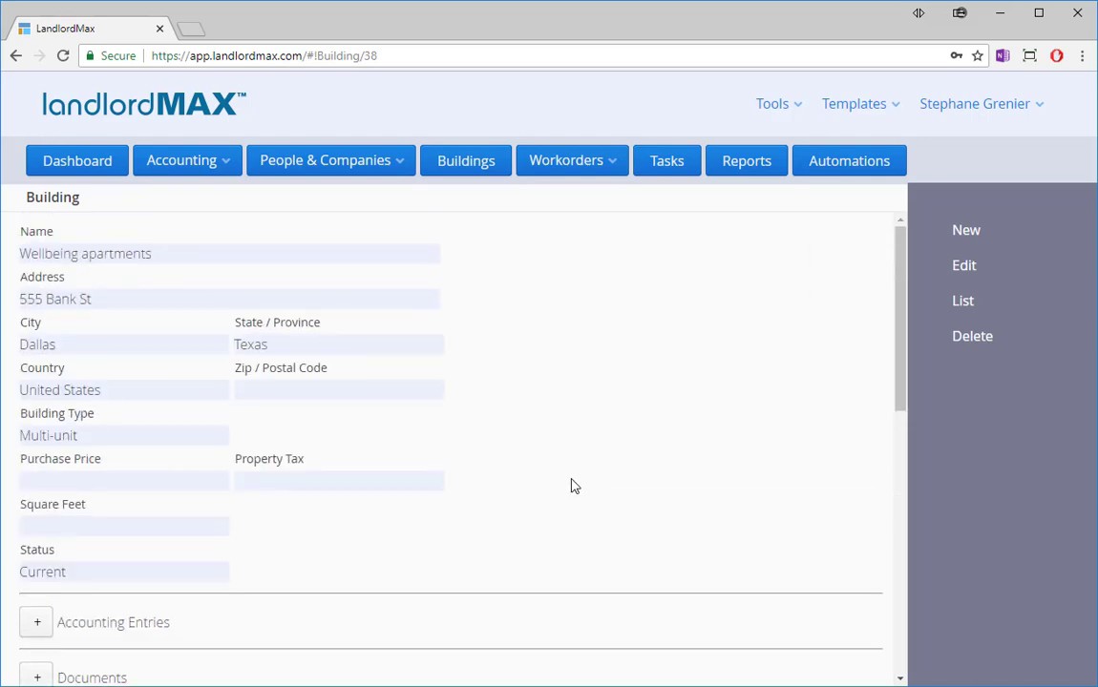